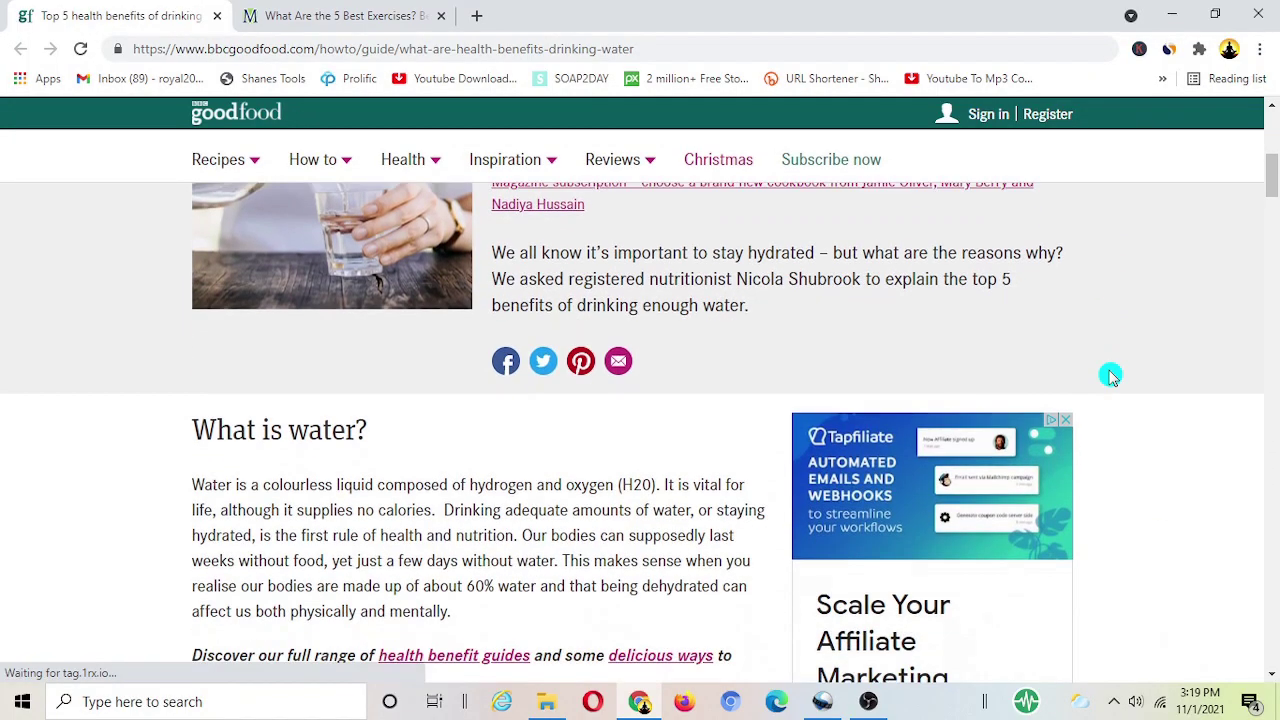
- Scroll down through the water-benefits article
scroll(1111, 375, "down", 3)
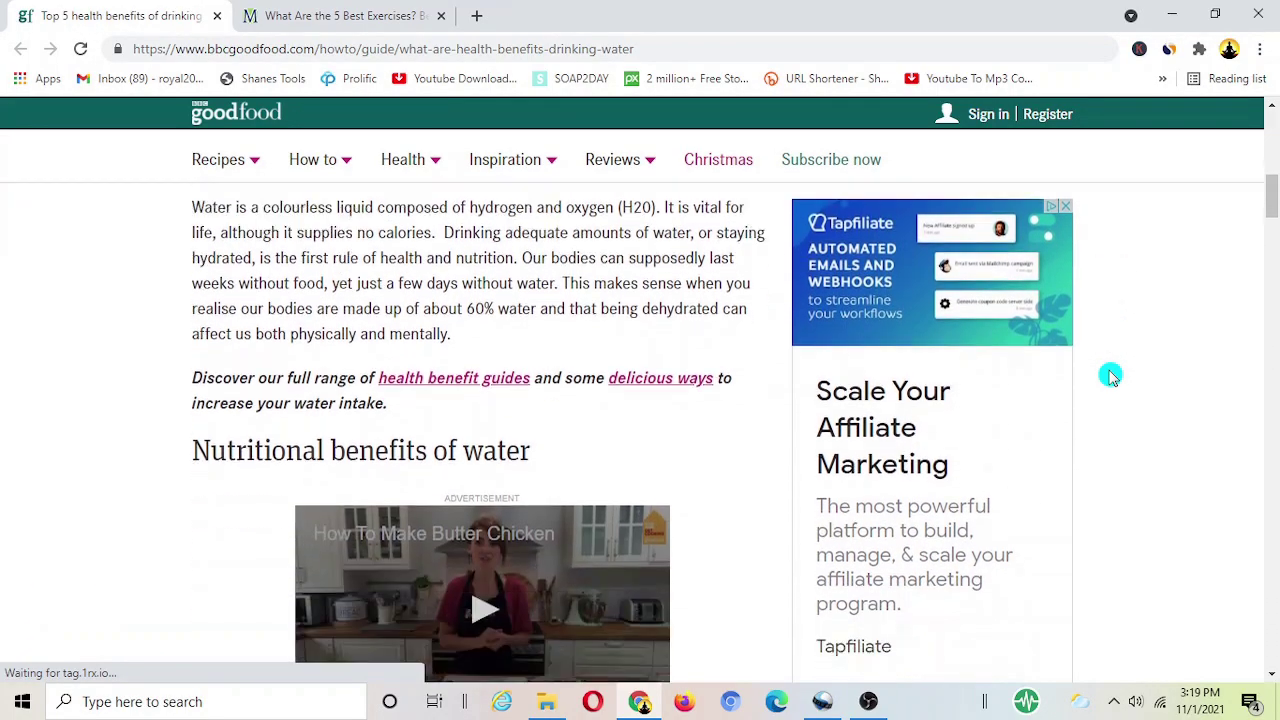
scroll(1111, 375, "down", 4)
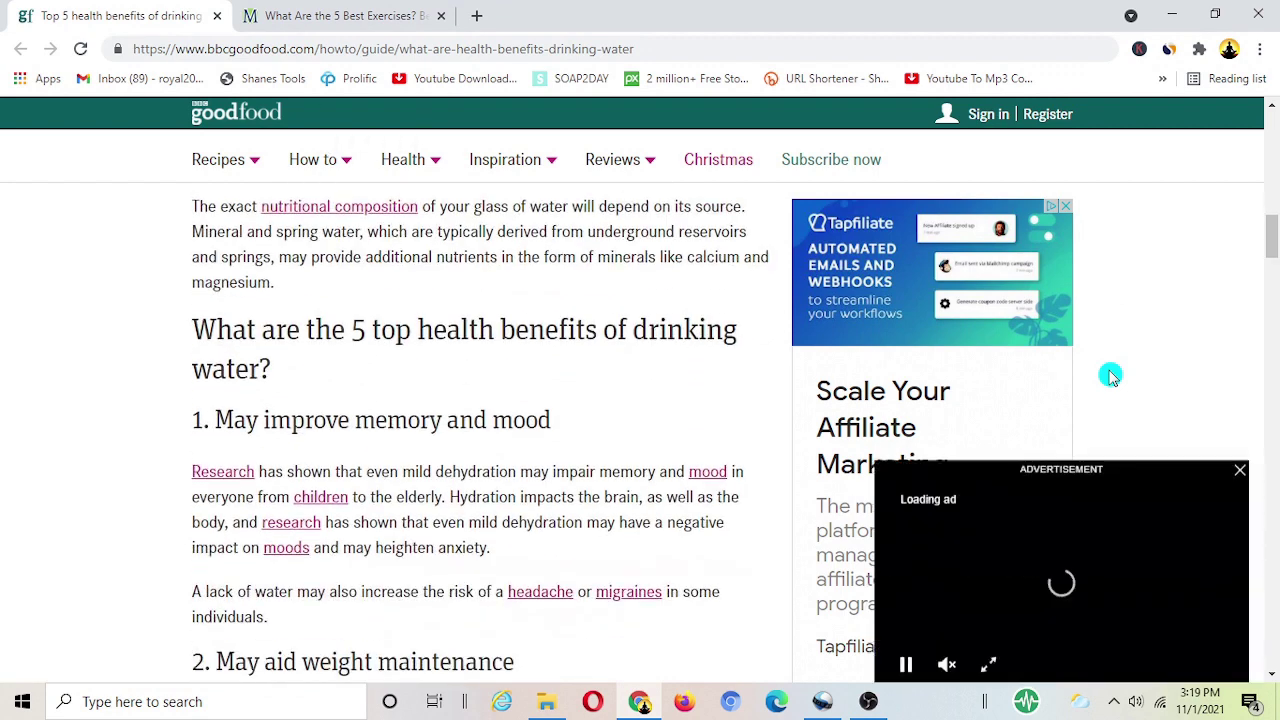
scroll(1111, 375, "down", 2)
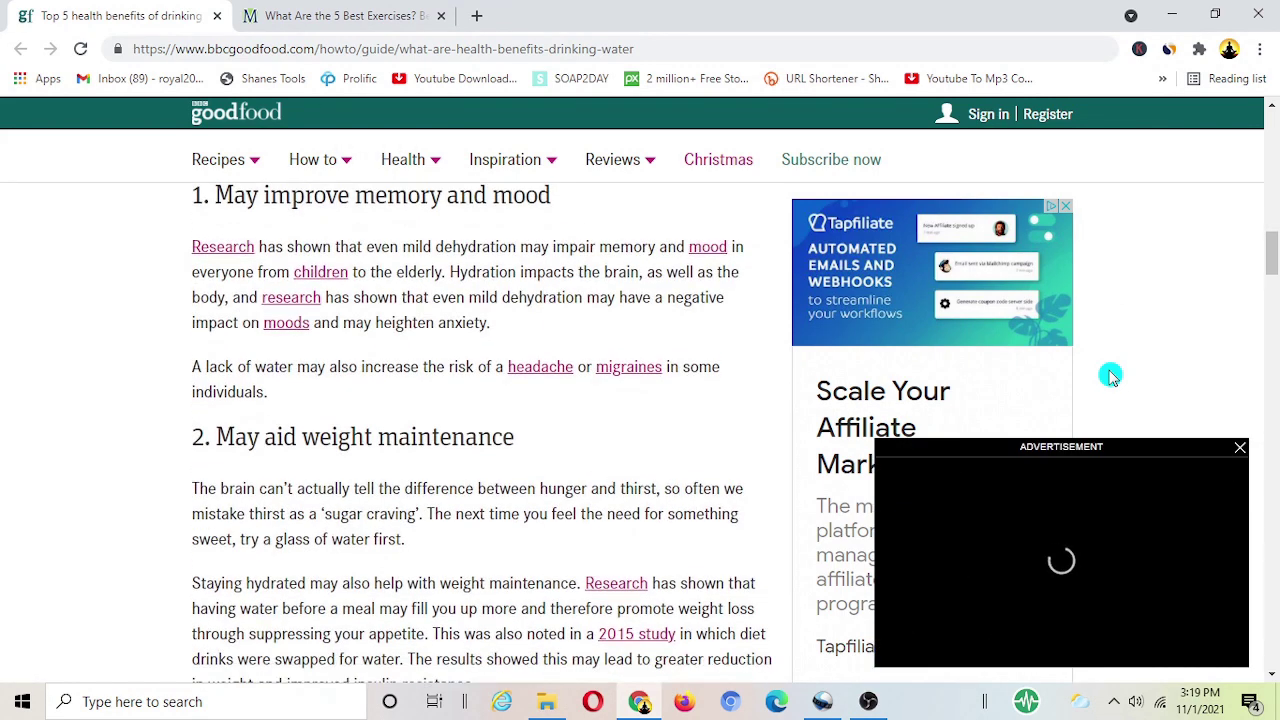
- Switch to the 5 best exercises article tab and read through it
left_click(381, 18)
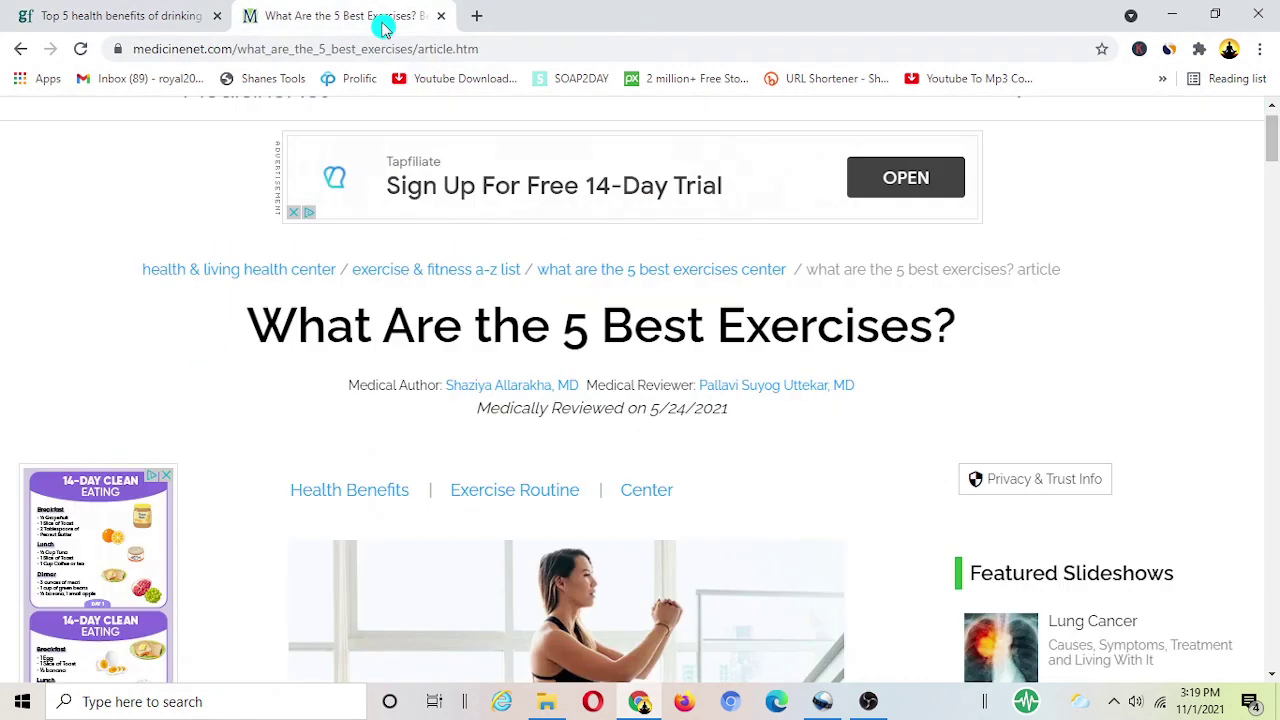
scroll(1068, 400, "down", 1)
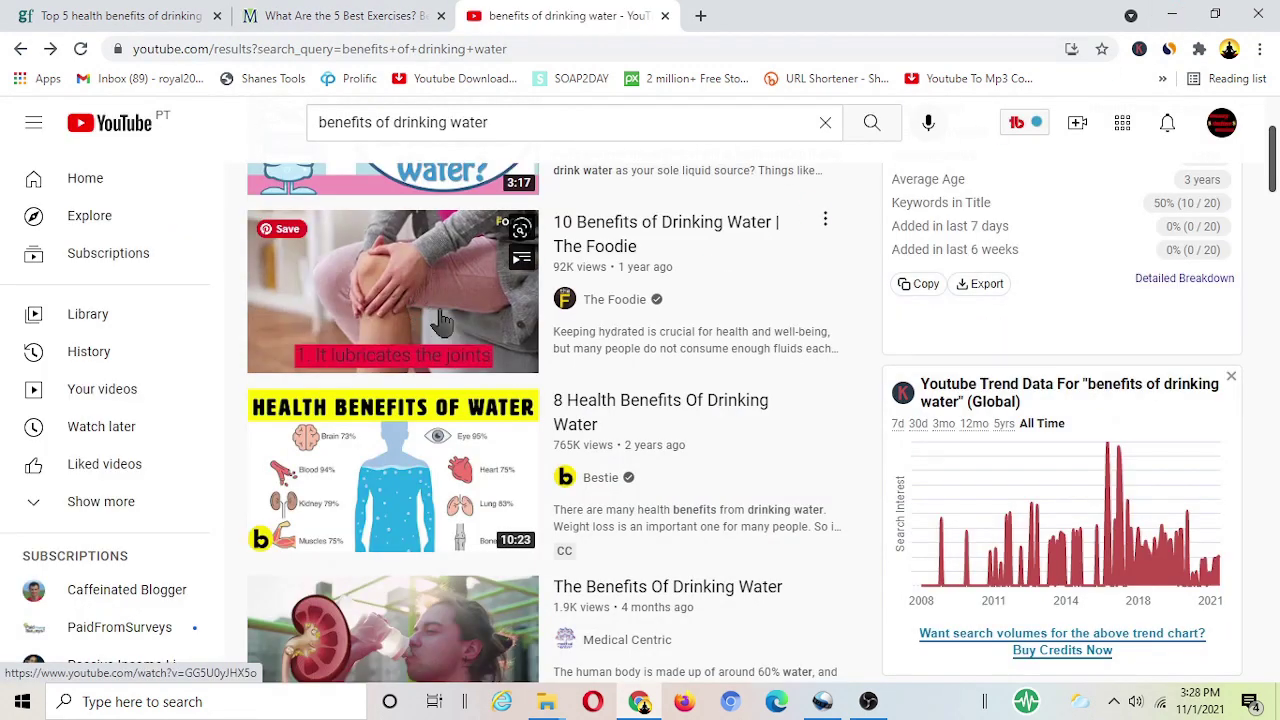
scroll(588, 312, "down", 1)
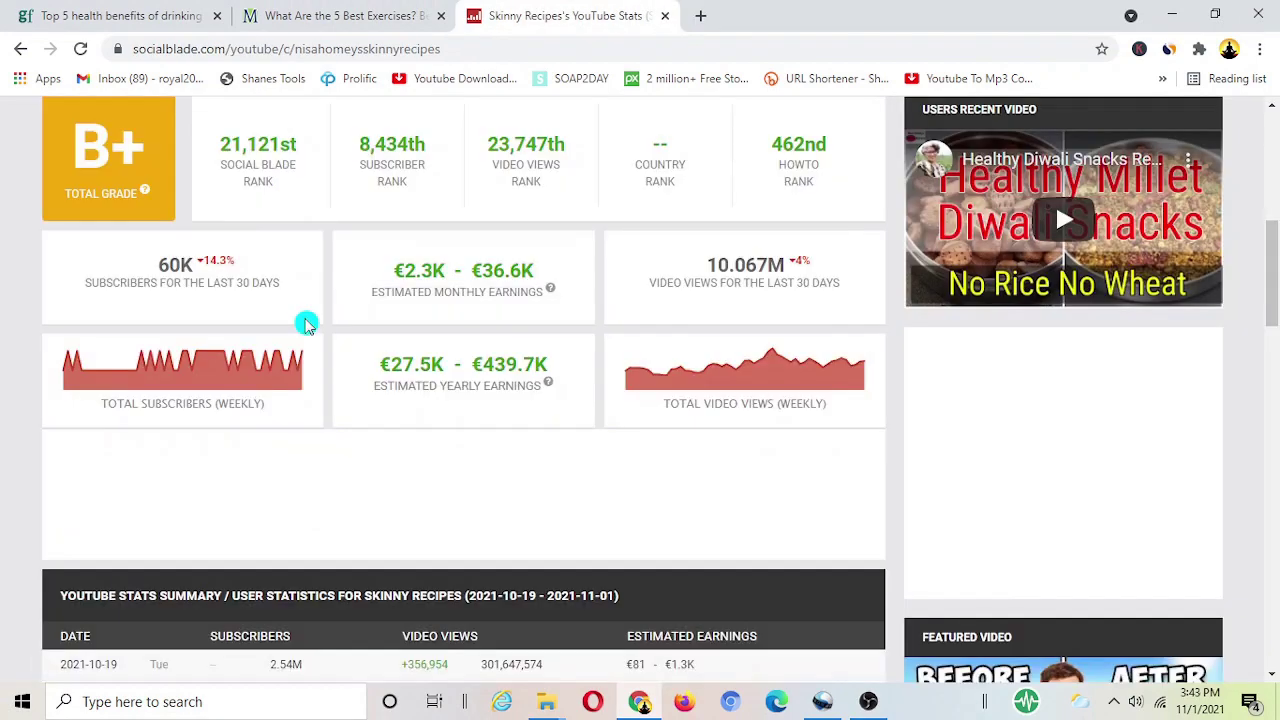
scroll(306, 323, "down", 3)
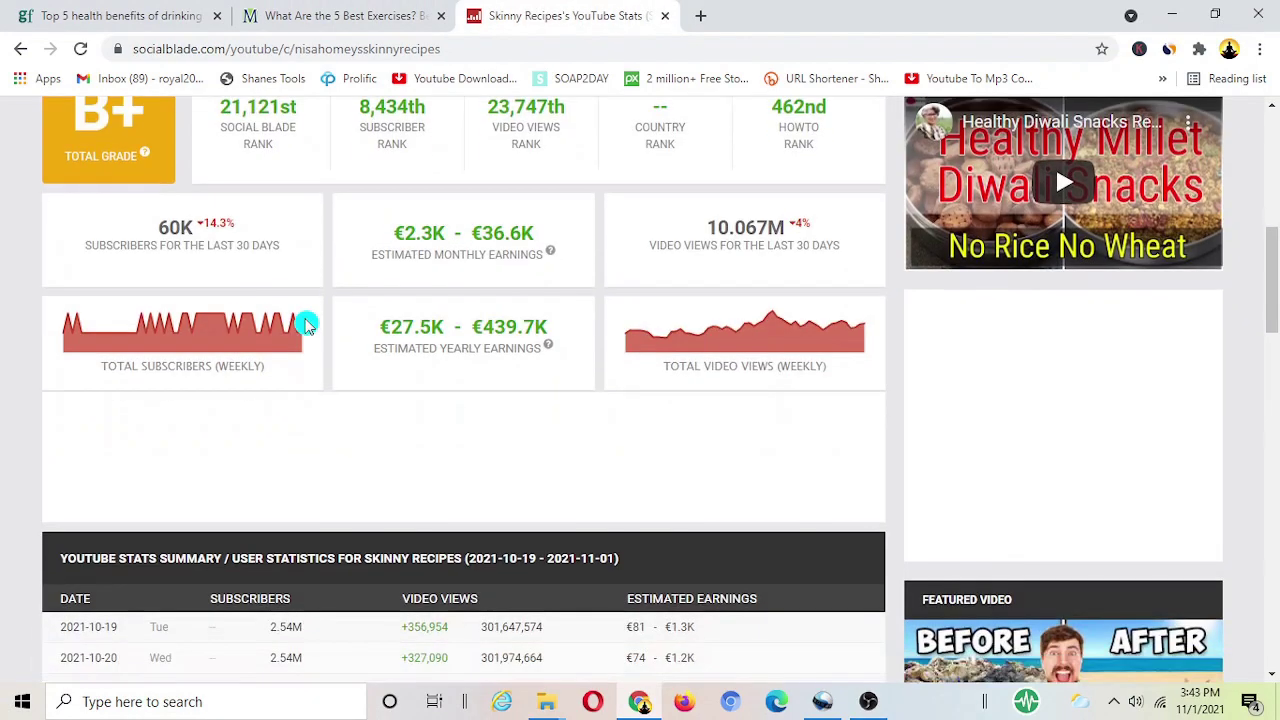
scroll(306, 323, "down", 3)
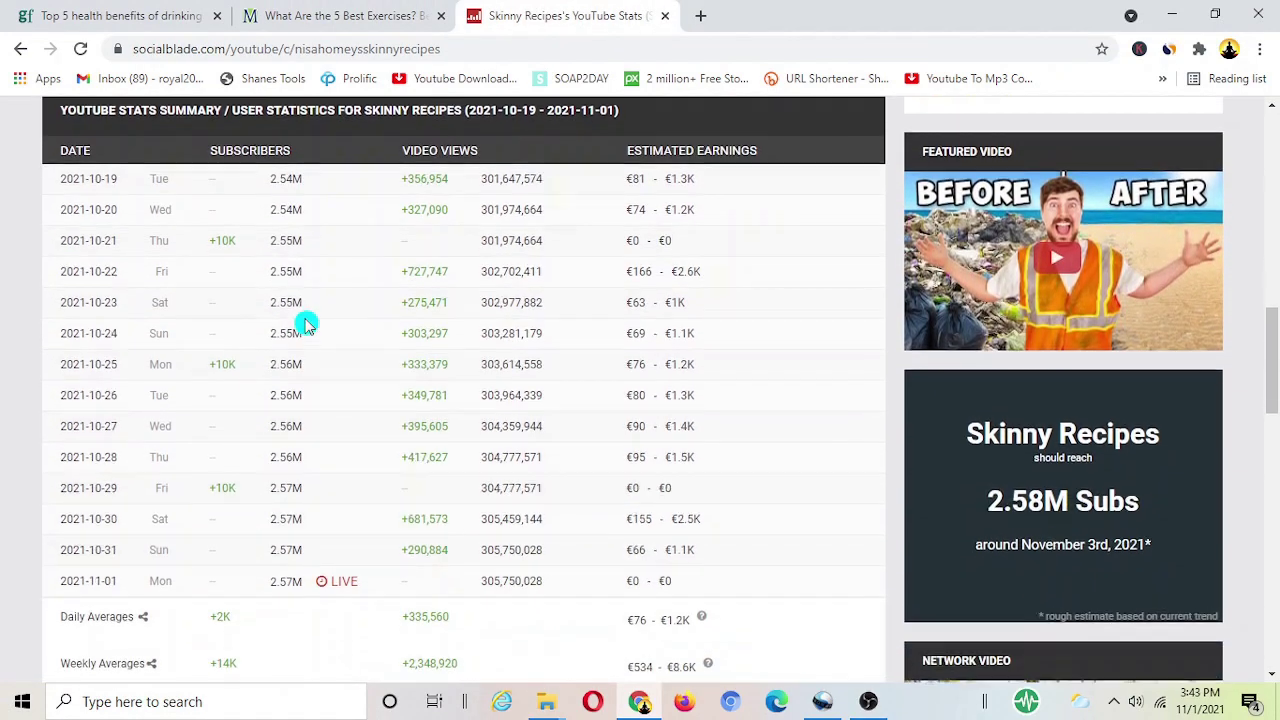
scroll(306, 323, "down", 1)
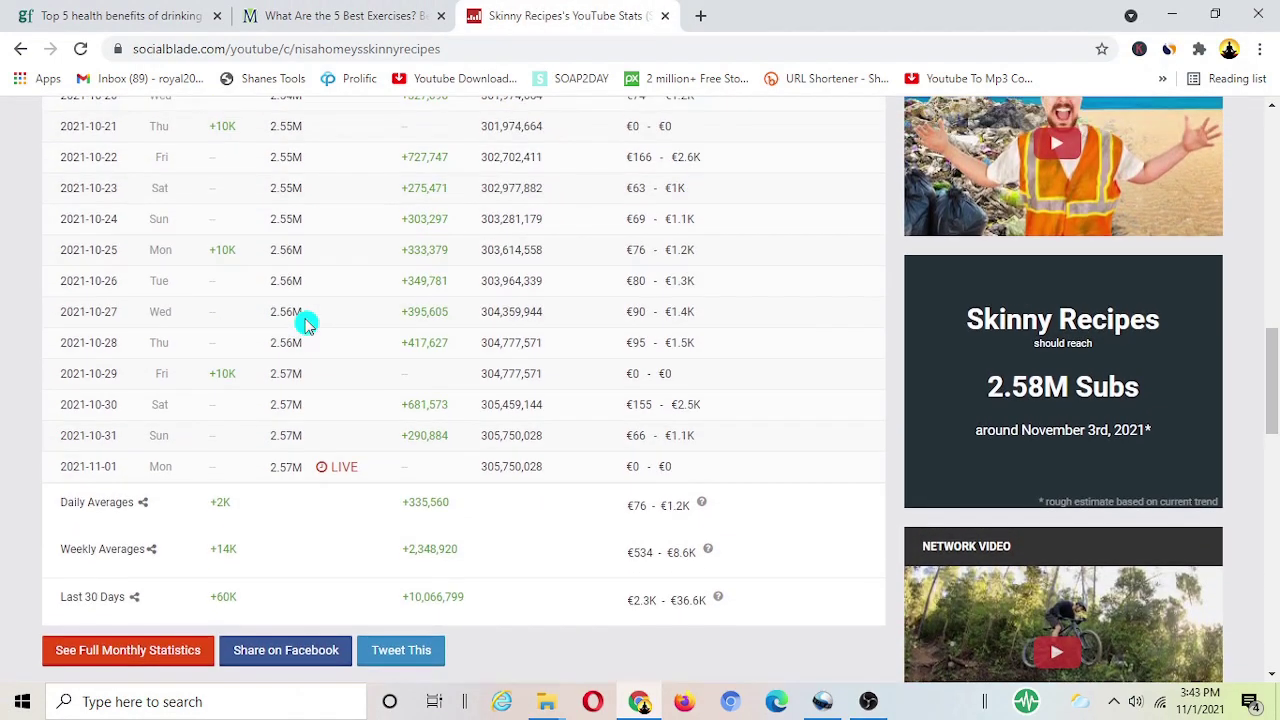
scroll(306, 323, "up", 5)
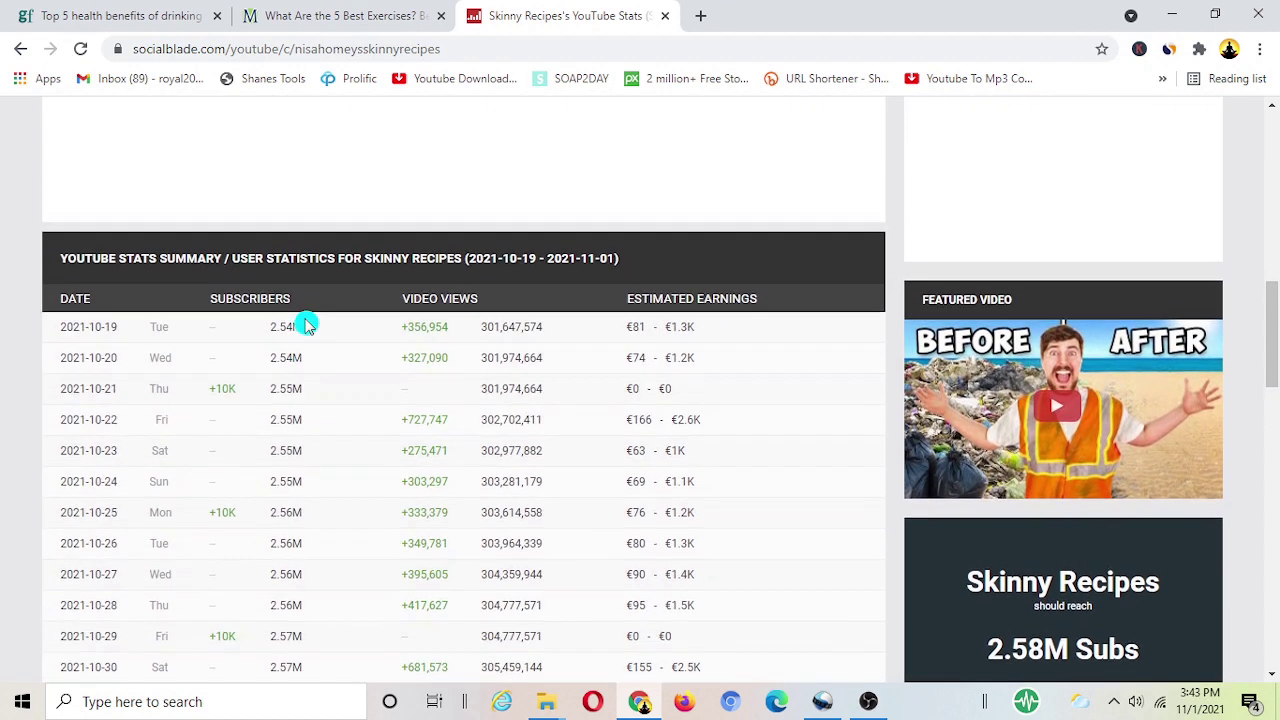
scroll(306, 323, "up", 2)
scroll(306, 323, "down", 1)
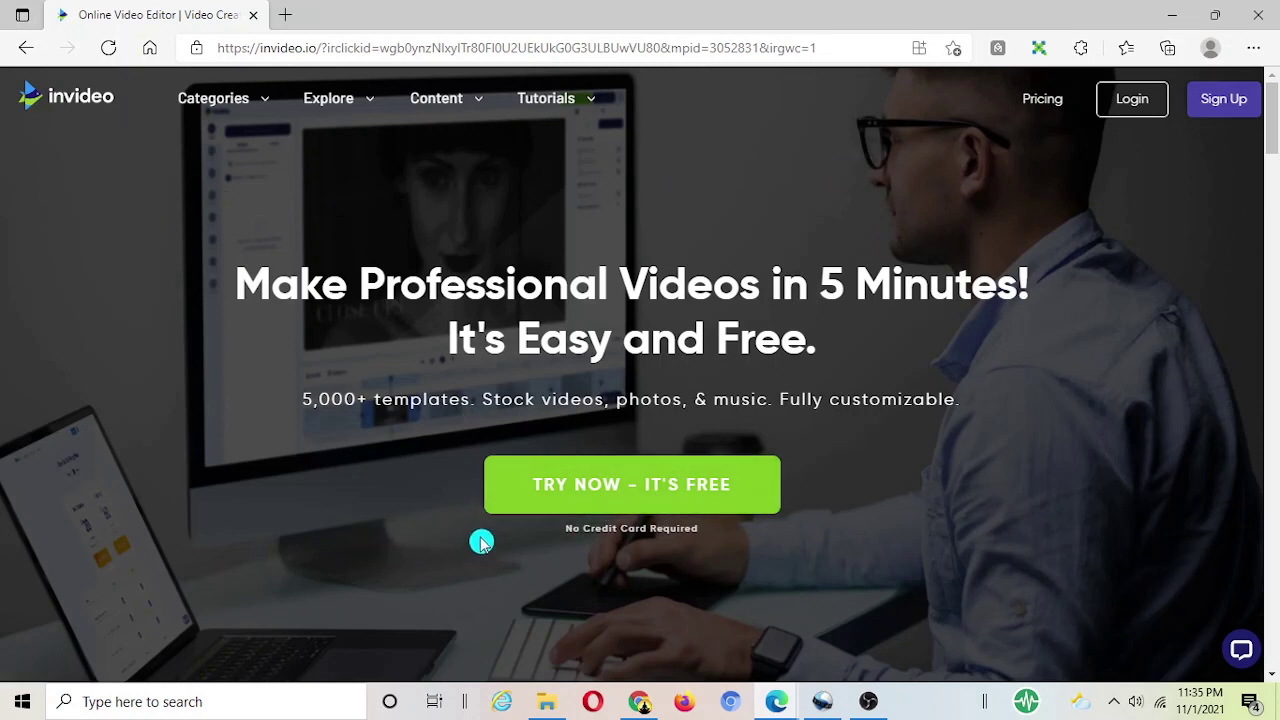
- Abandon the free sign-up and view InVideo's pricing plans instead
left_click(627, 488)
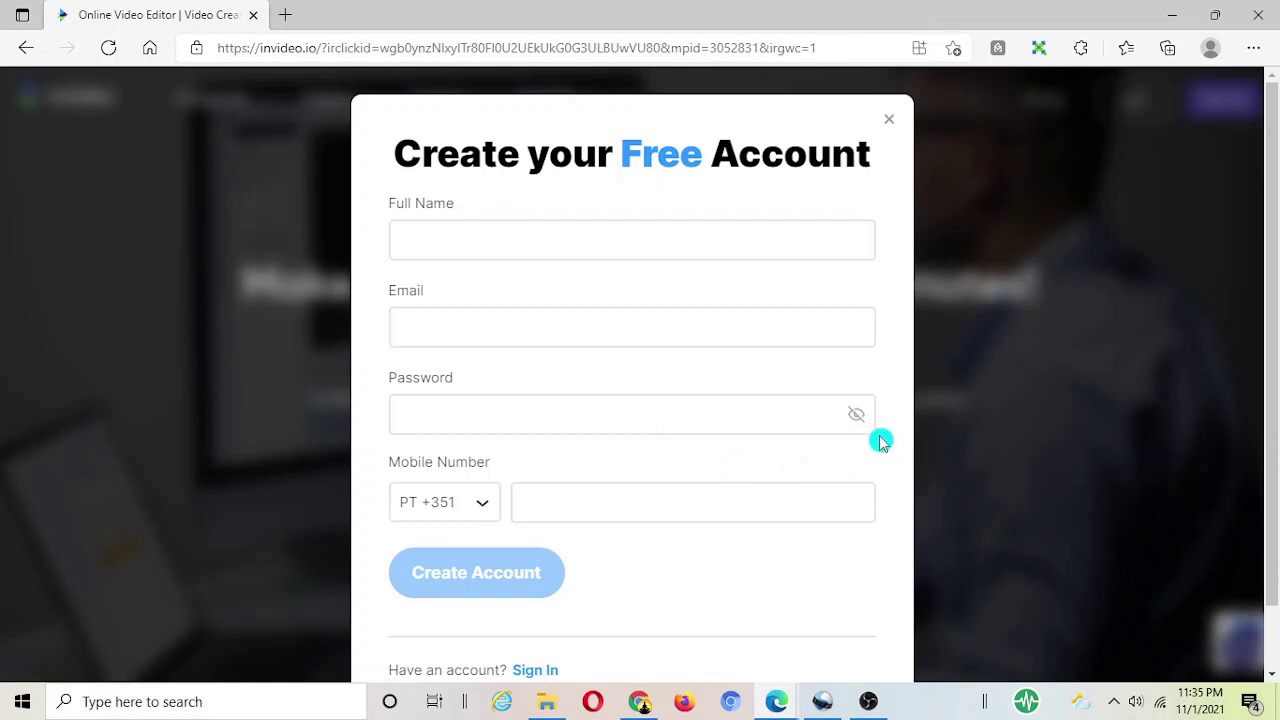
left_click(1036, 104)
left_click(531, 288)
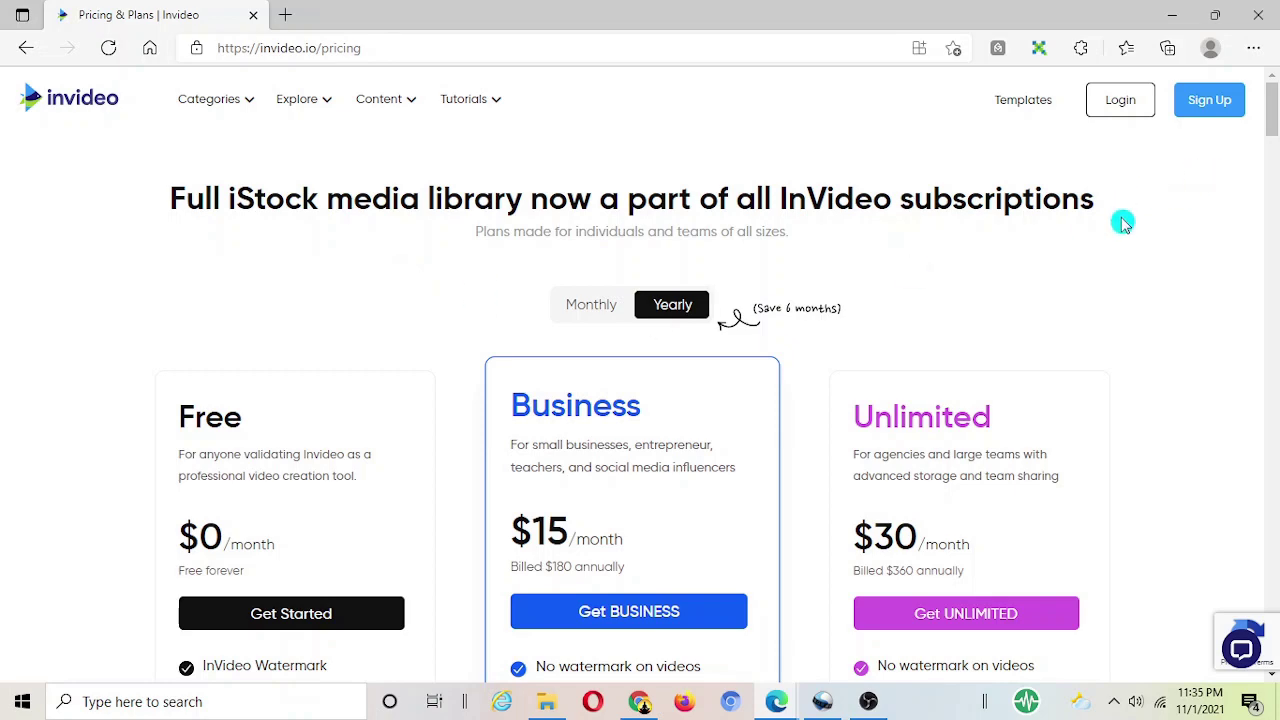
- Compare plan prices under Monthly billing, then switch back to Yearly billing
scroll(1122, 222, "down", 5)
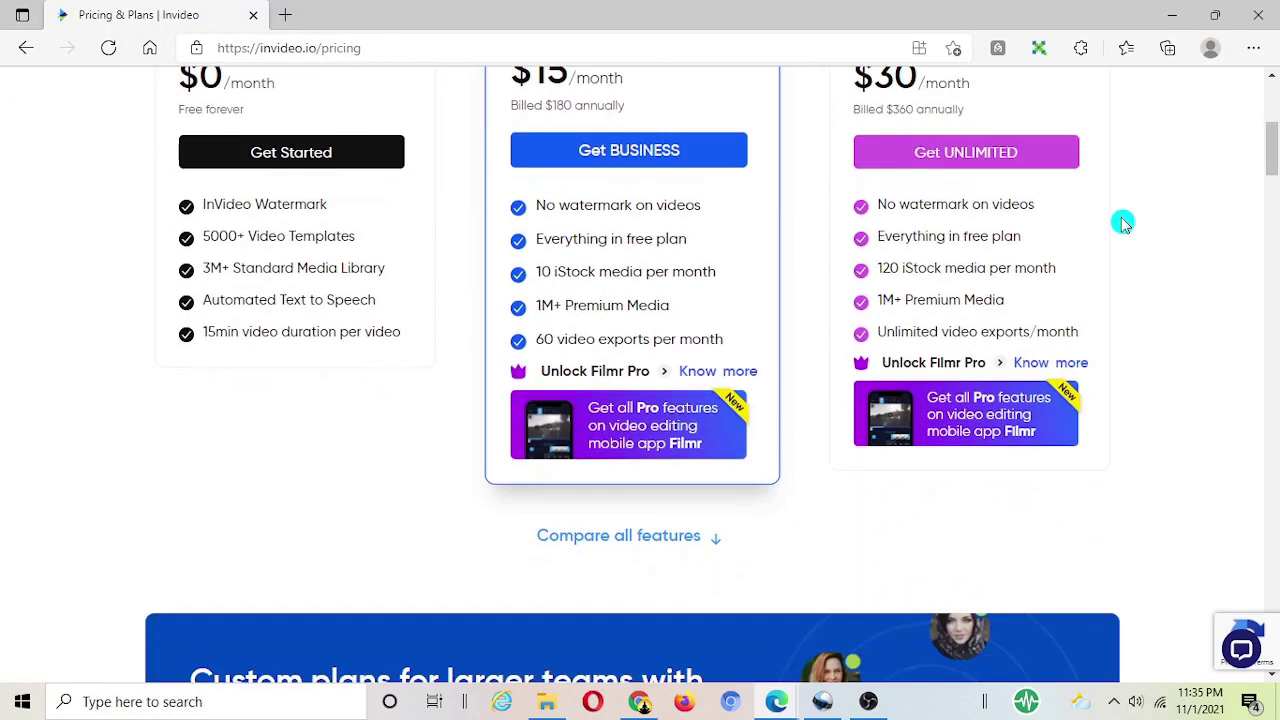
scroll(1122, 222, "up", 3)
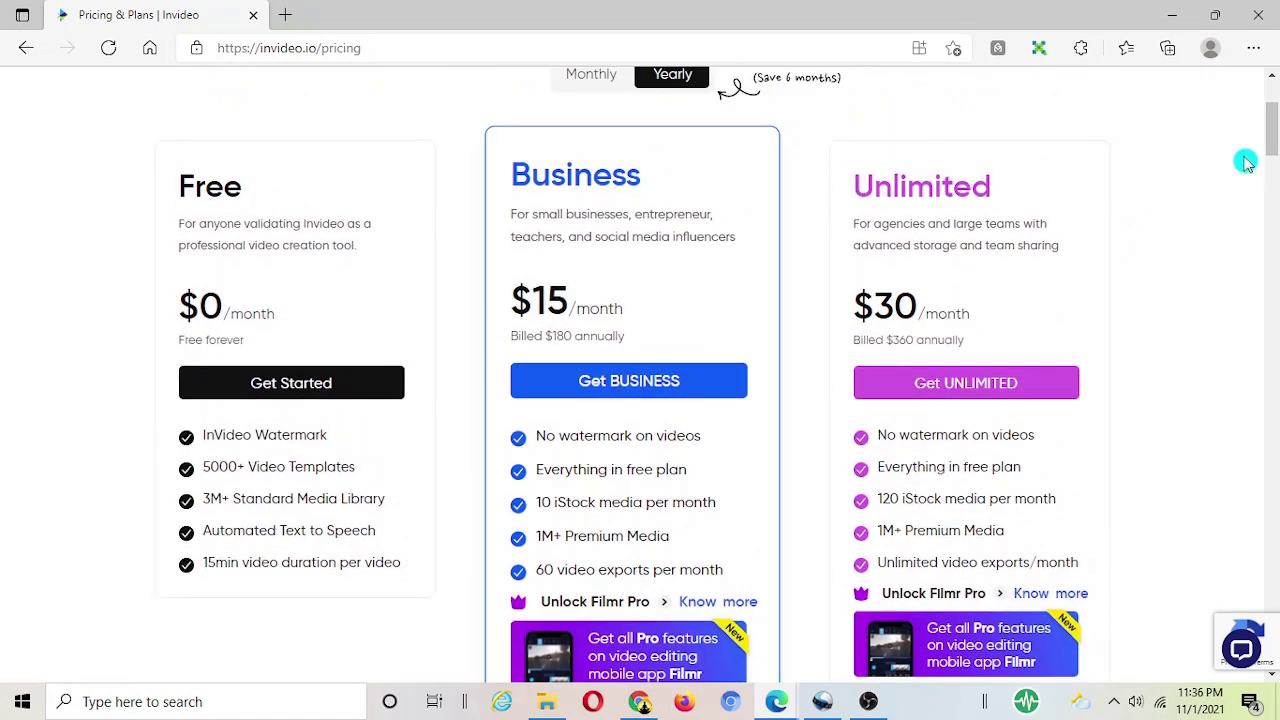
left_click_drag(1274, 140, 1273, 135)
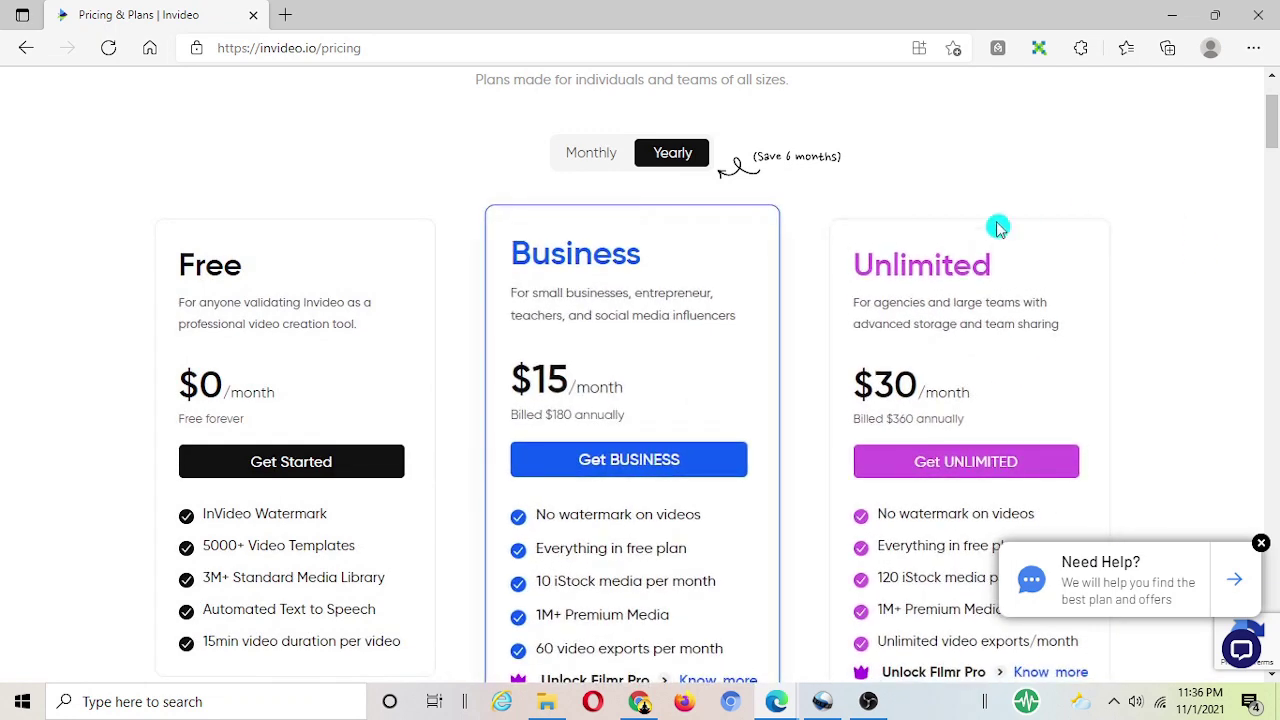
left_click(593, 158)
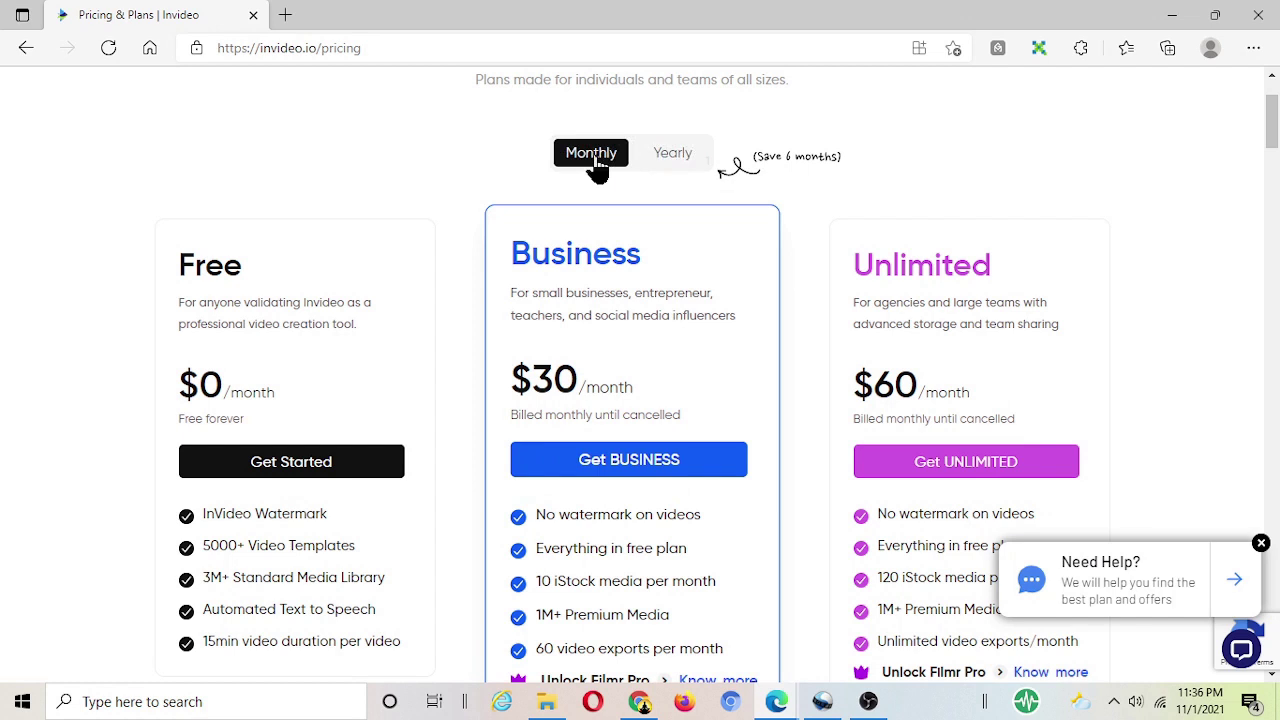
left_click(668, 160)
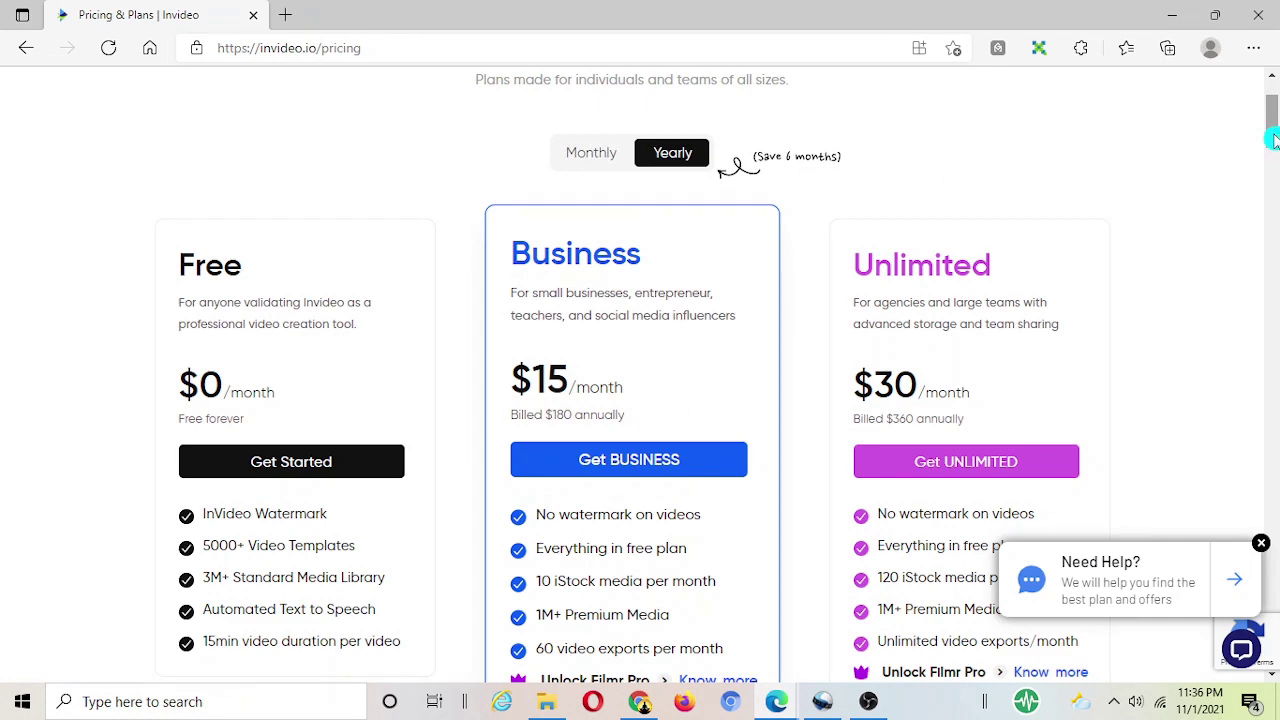
left_click_drag(1272, 140, 1272, 150)
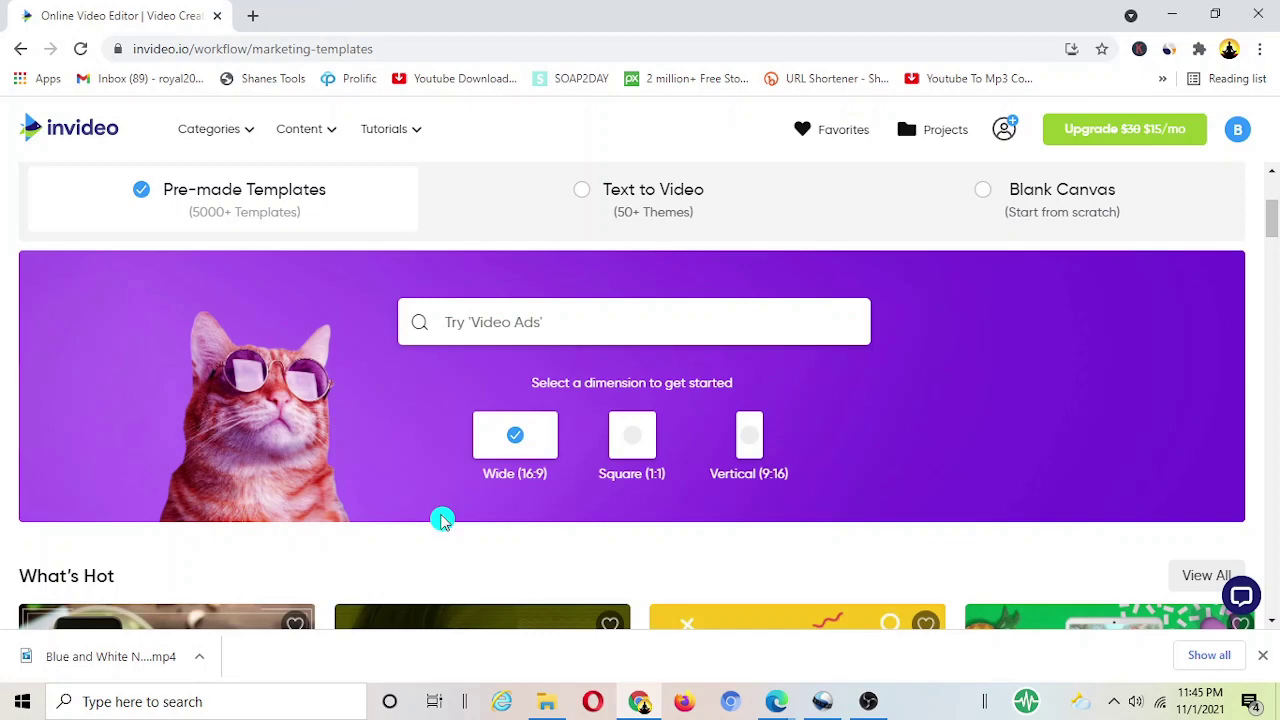
- Scroll through the template categories down to the Instagram, Corporate and Vibrant templates
scroll(442, 520, "down", 3)
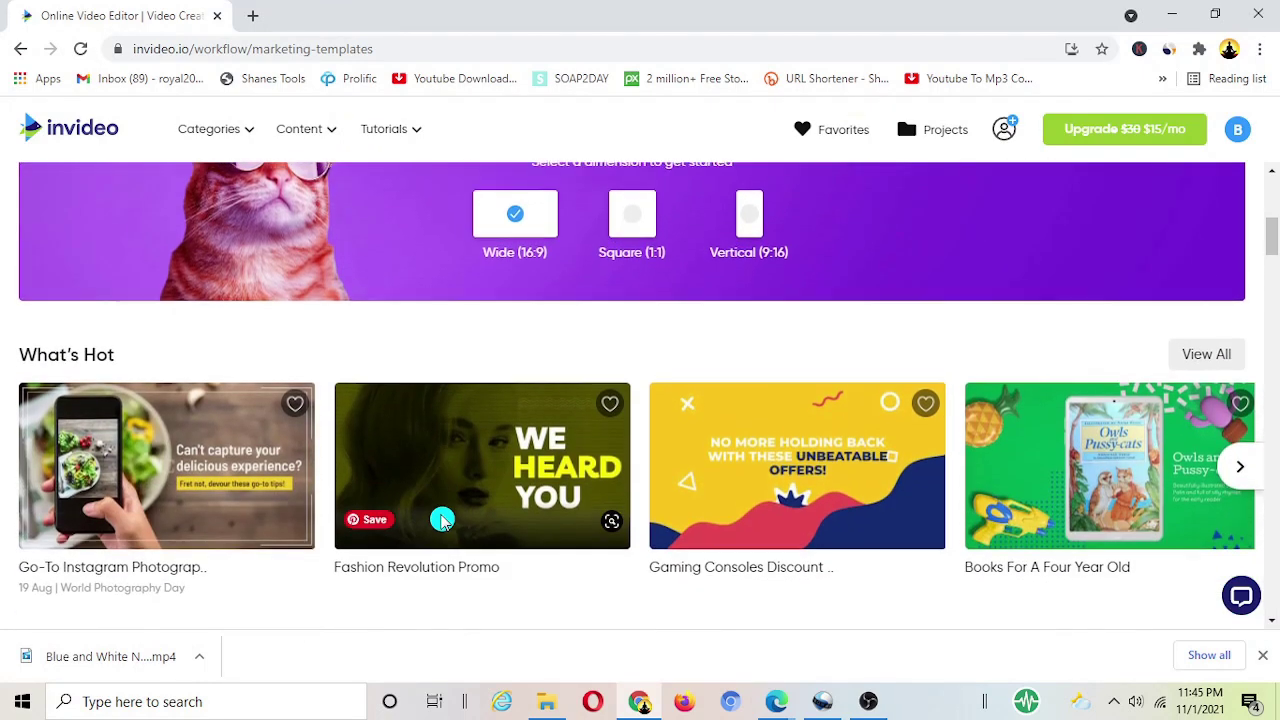
scroll(442, 520, "down", 4)
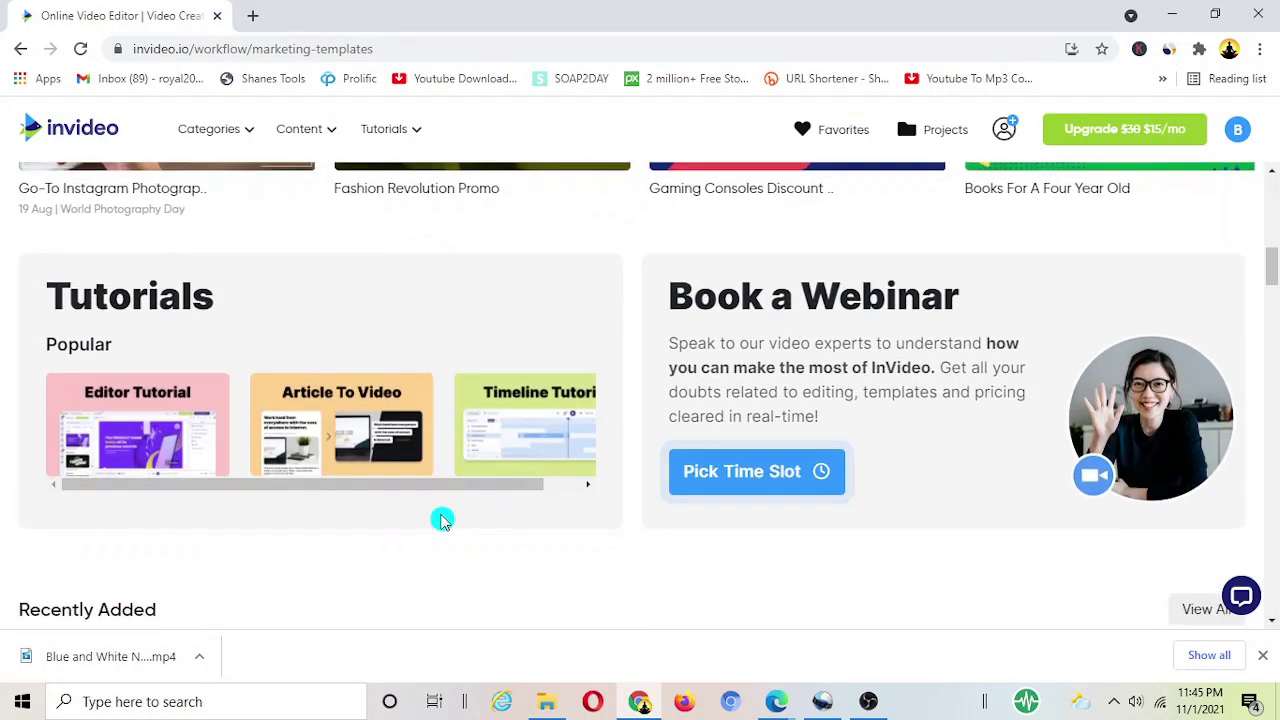
scroll(442, 520, "down", 5)
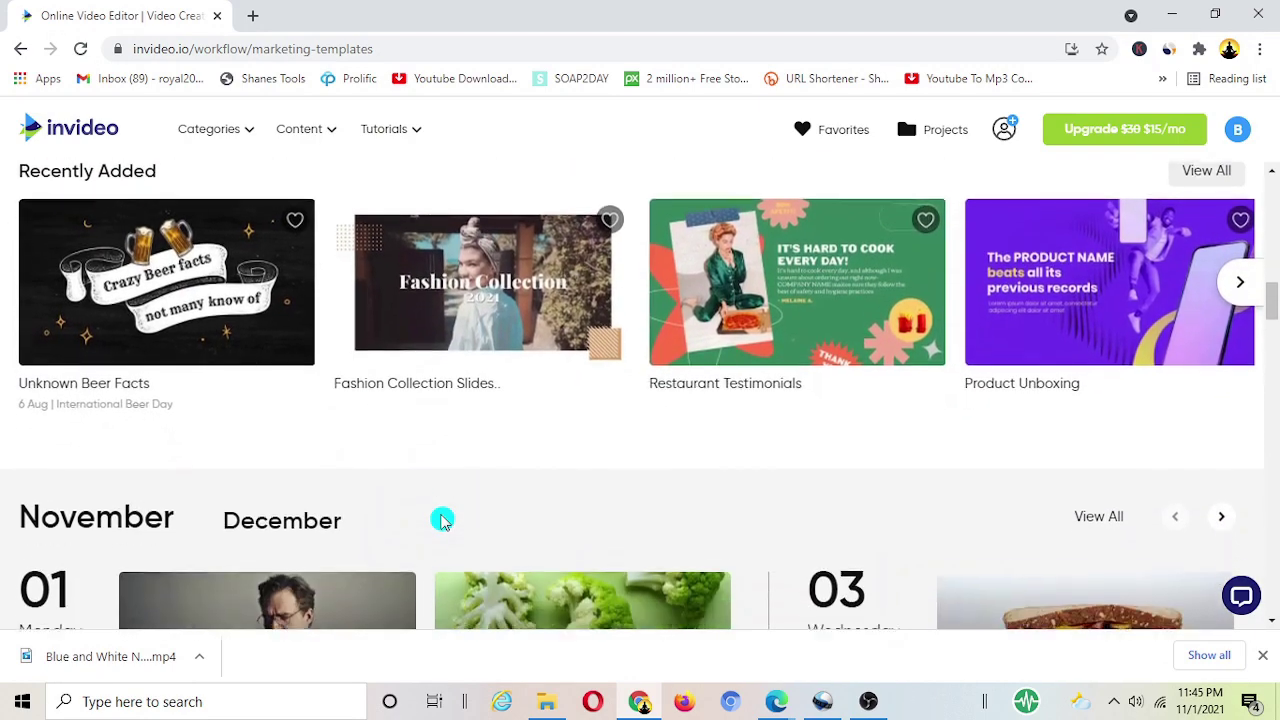
scroll(442, 520, "down", 12)
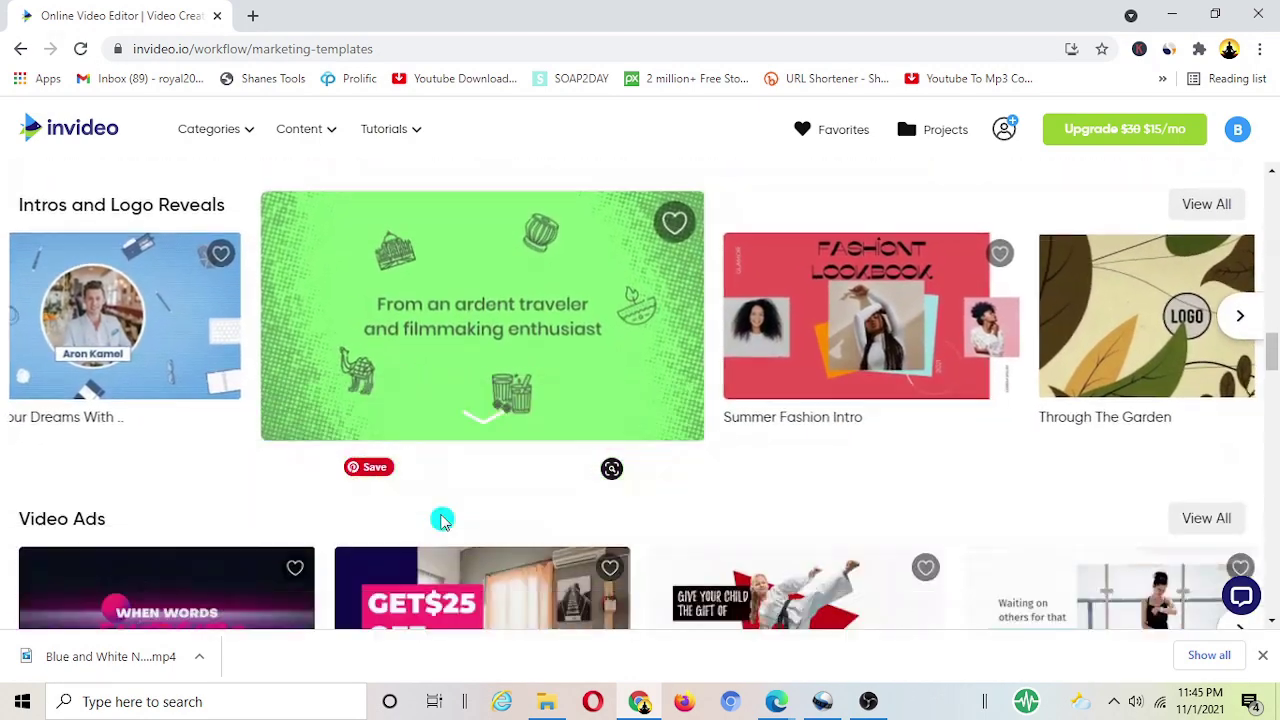
scroll(442, 520, "down", 6)
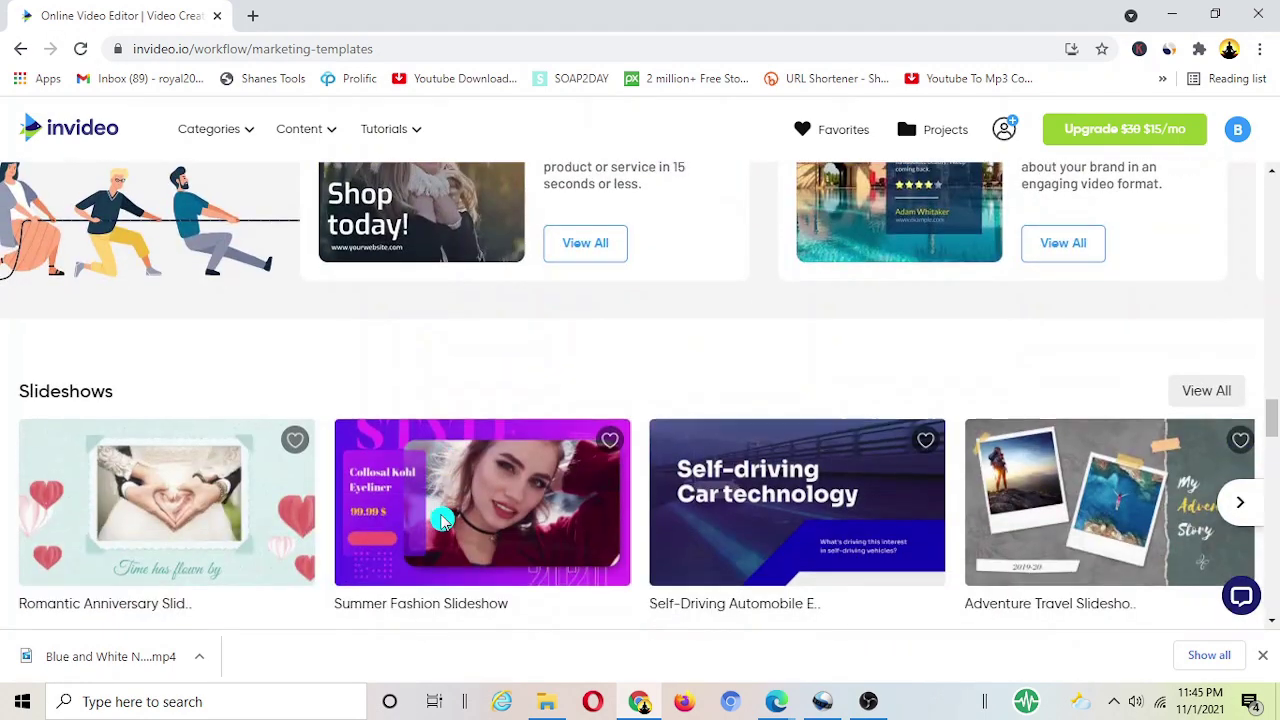
scroll(442, 520, "down", 6)
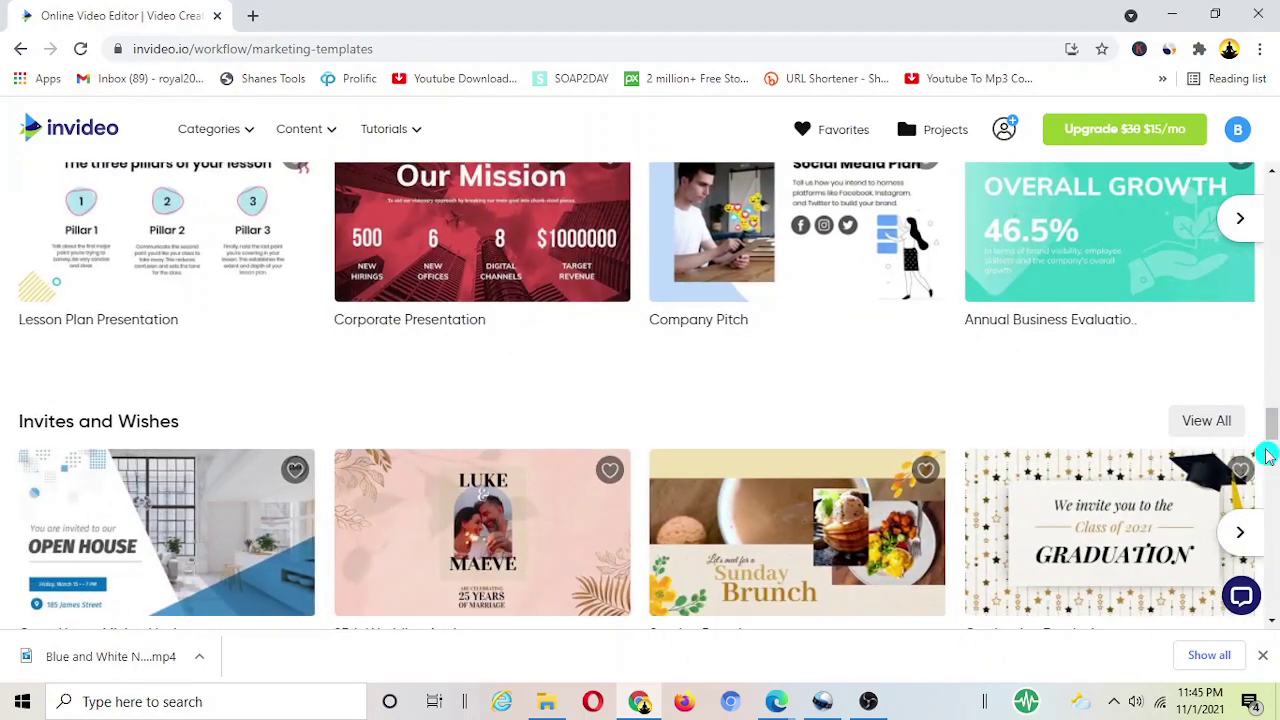
scroll(1273, 440, "down", 7)
scroll(1266, 481, "down", 6)
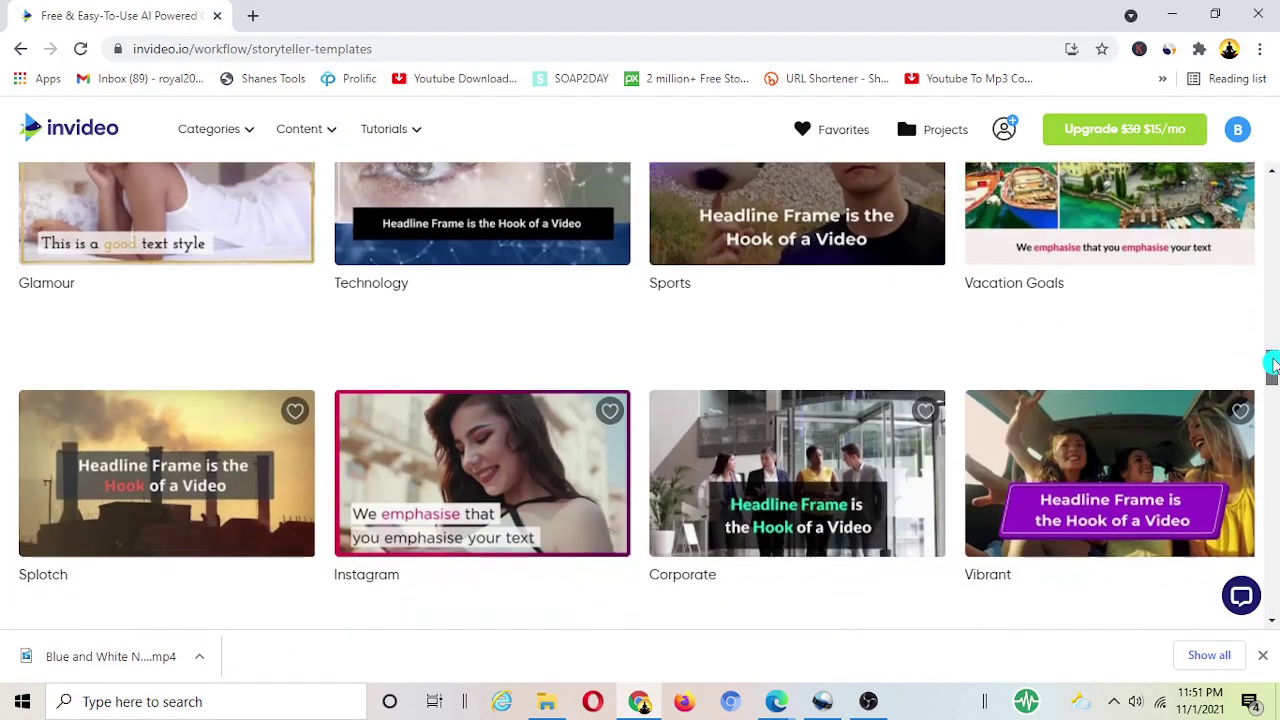
scroll(1272, 370, "down", 3)
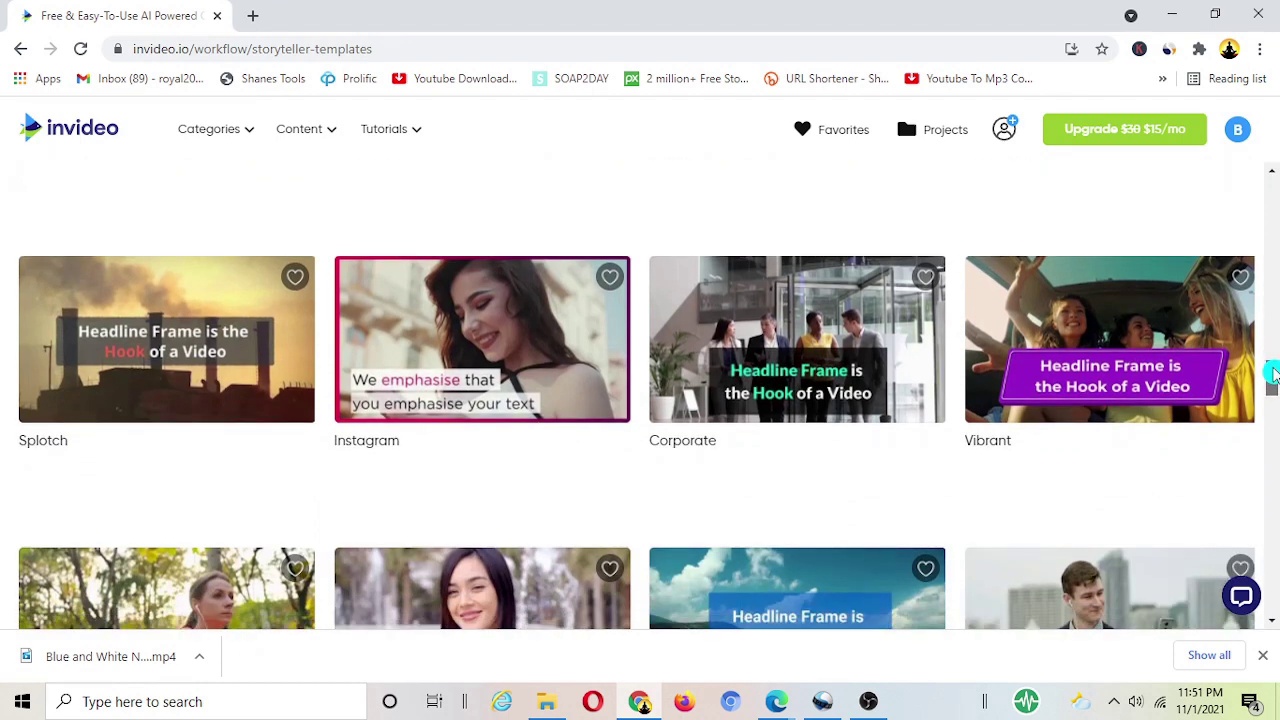
- Start a new video from the Instagram template
left_click(409, 380)
left_click(922, 586)
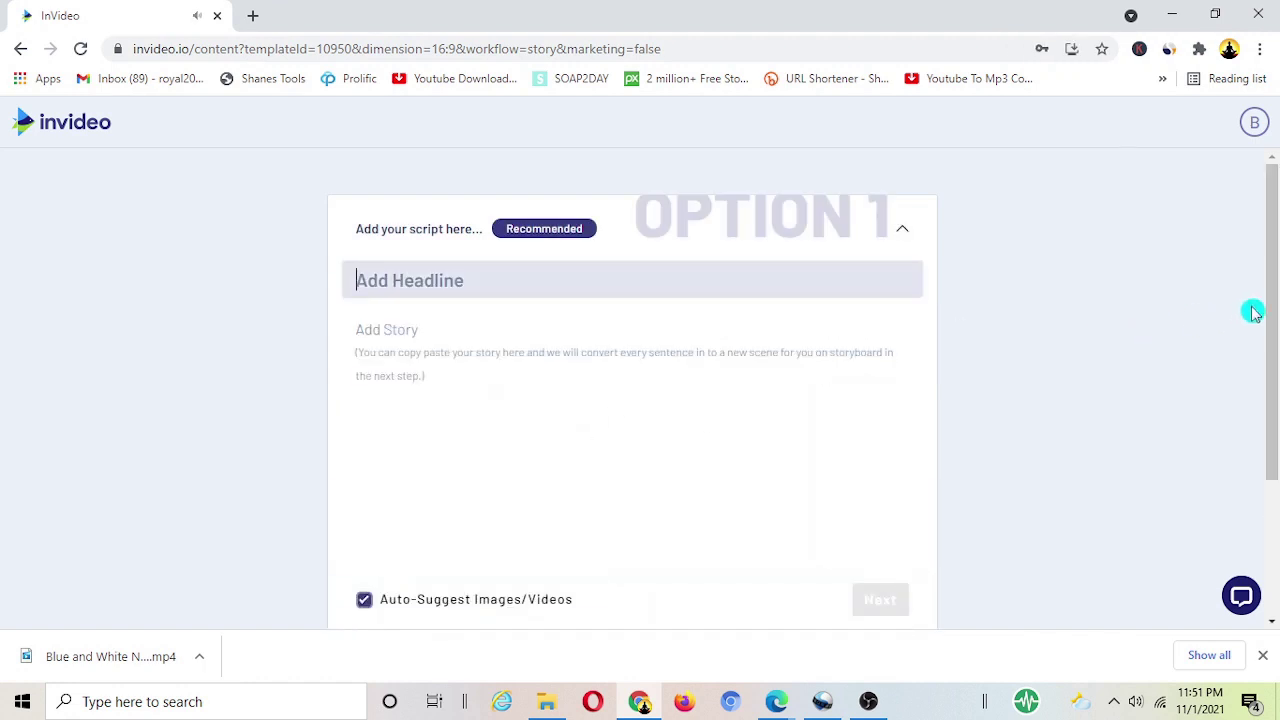
left_click_drag(1274, 310, 1274, 328)
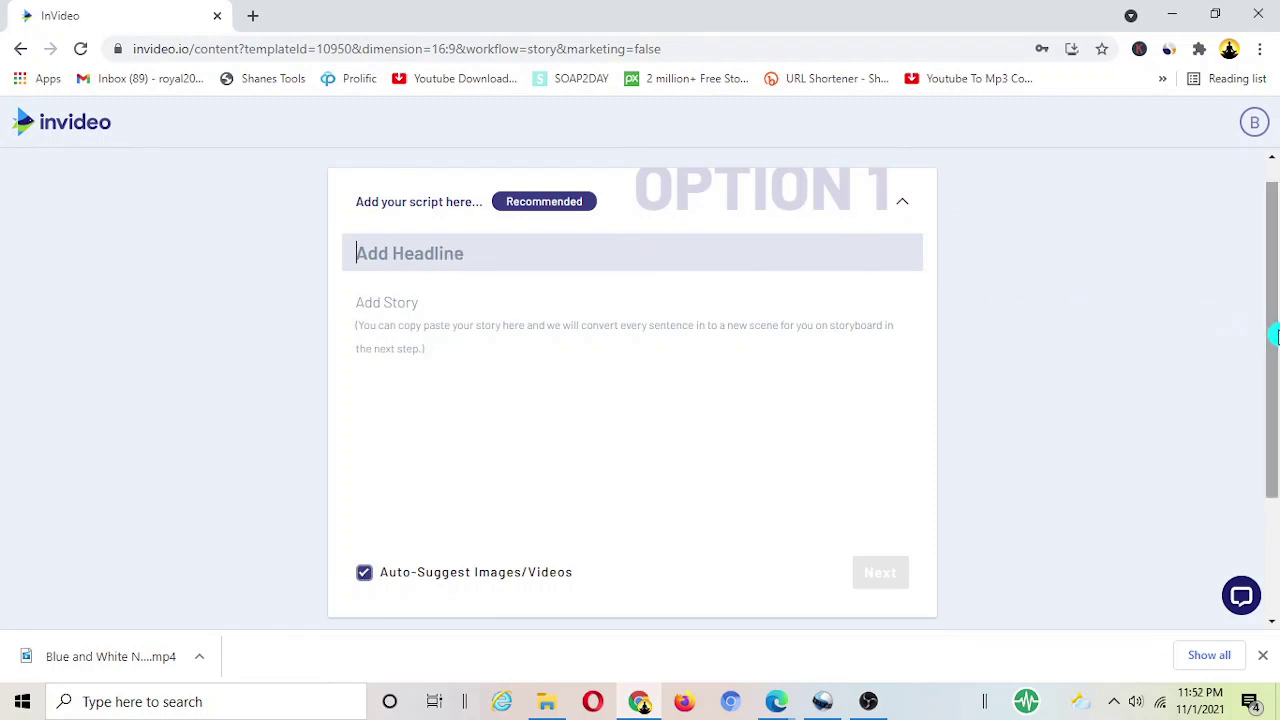
left_click_drag(1277, 337, 1256, 455)
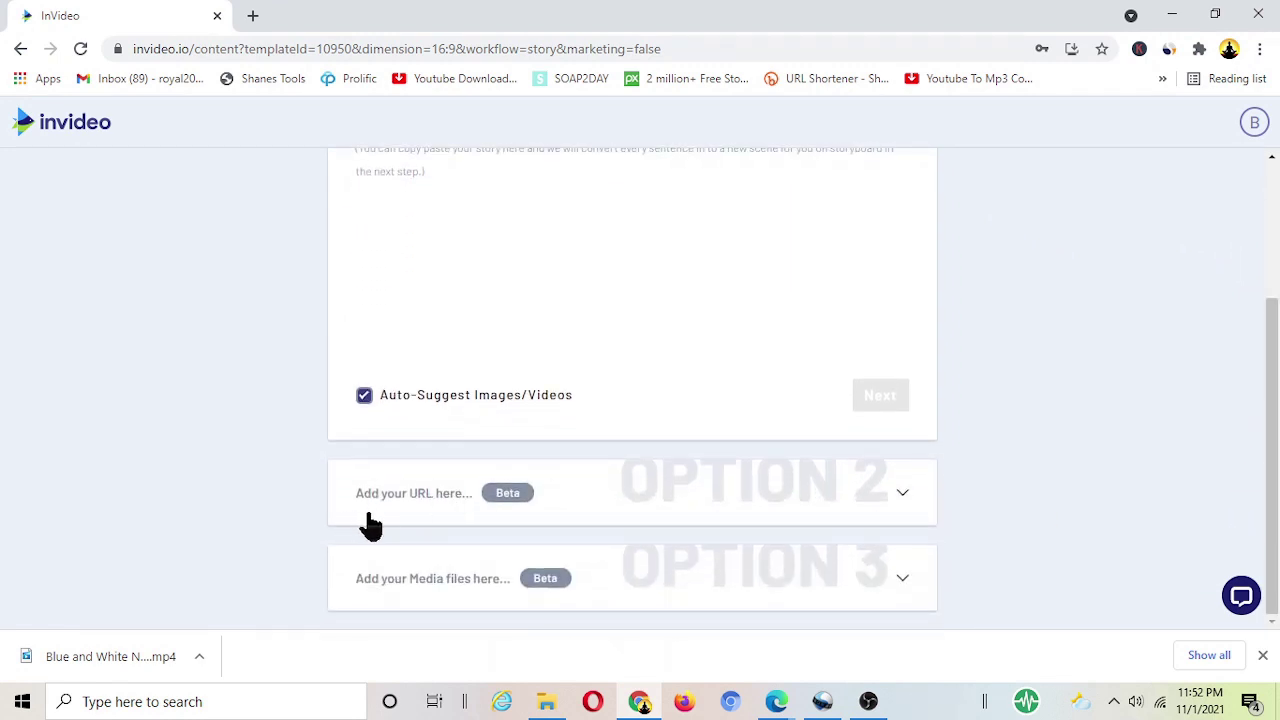
- Open the write-a-script option and place the cursor in the story area
left_click(477, 505)
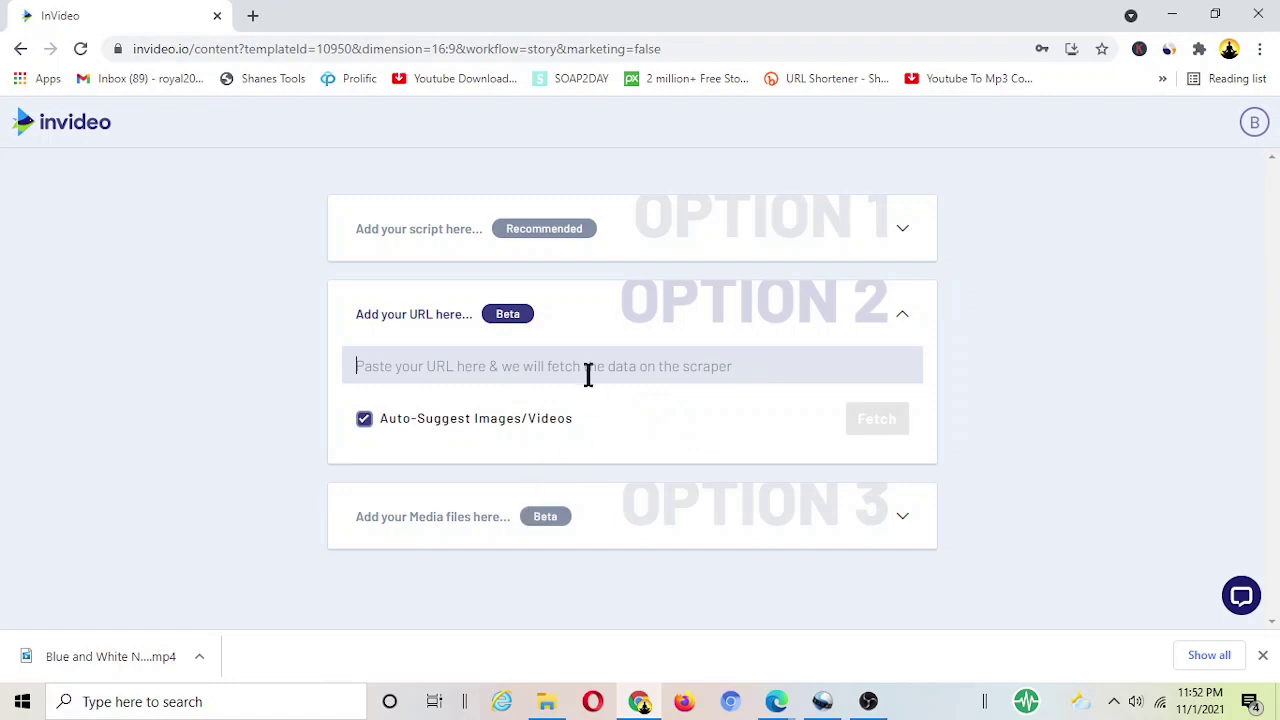
left_click(452, 228)
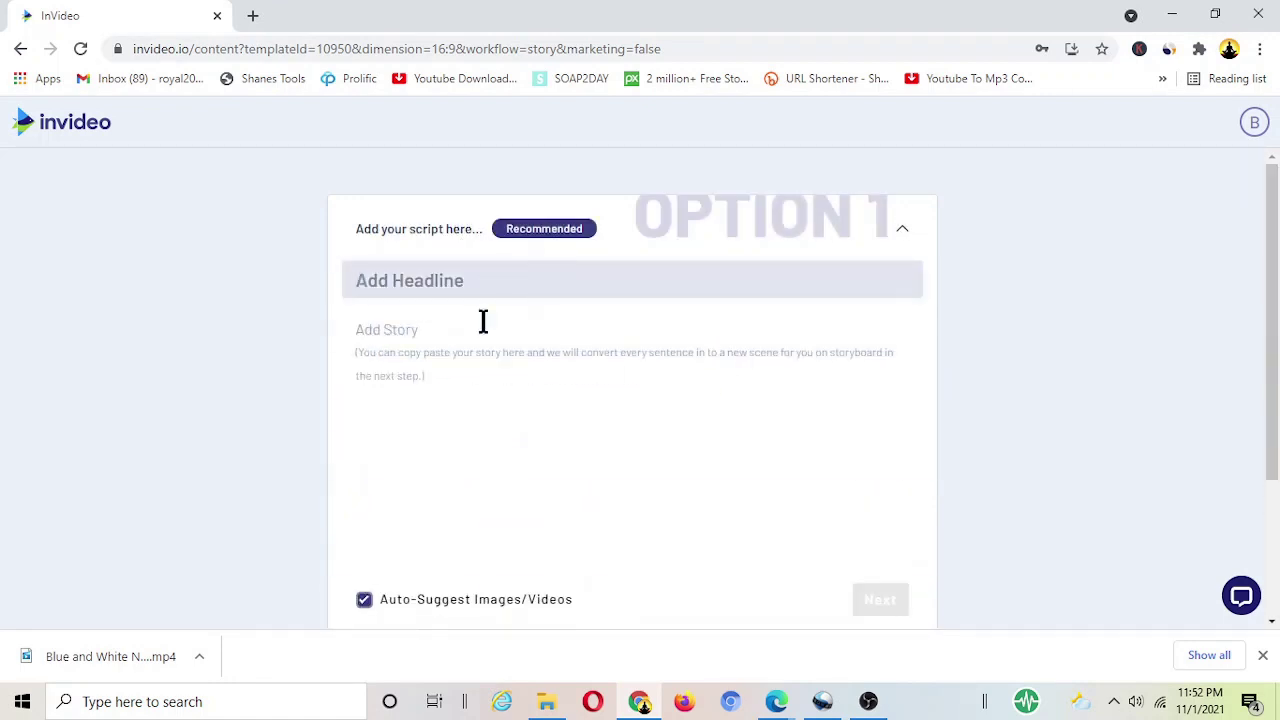
left_click(439, 376)
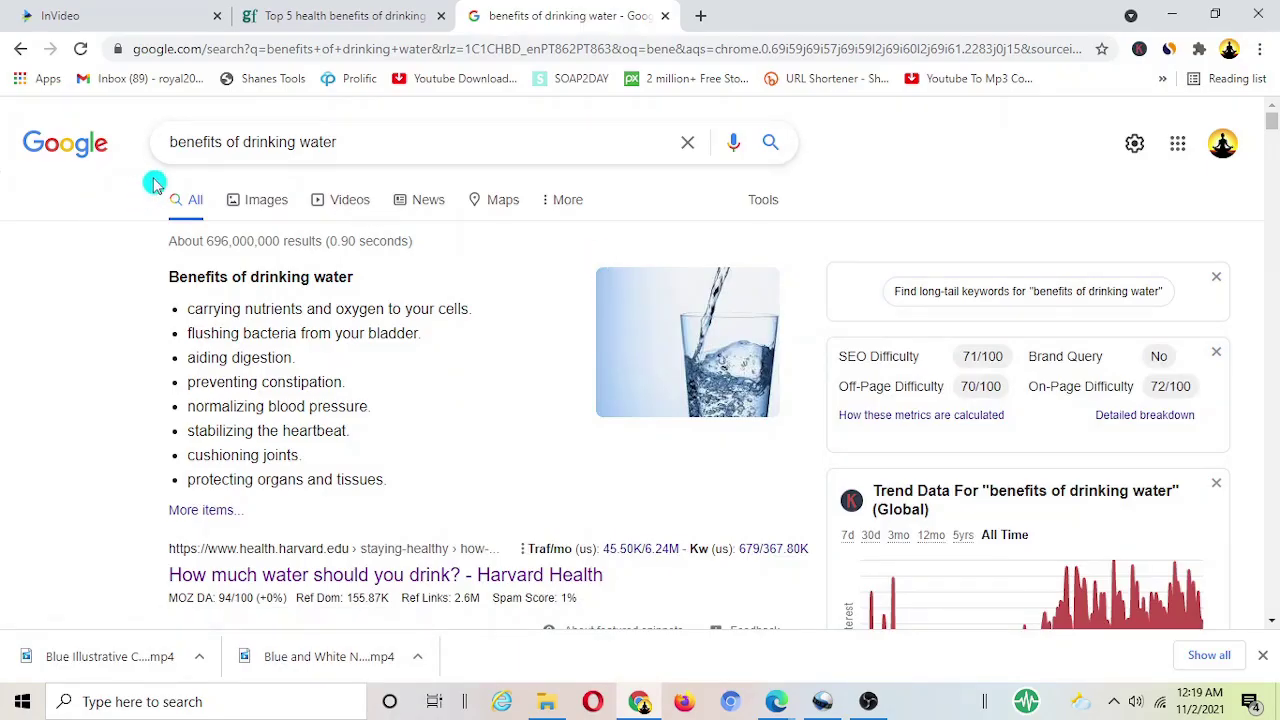
- Switch to the BBC Good Food drinking-water article and copy its web address
scroll(124, 190, "down", 5)
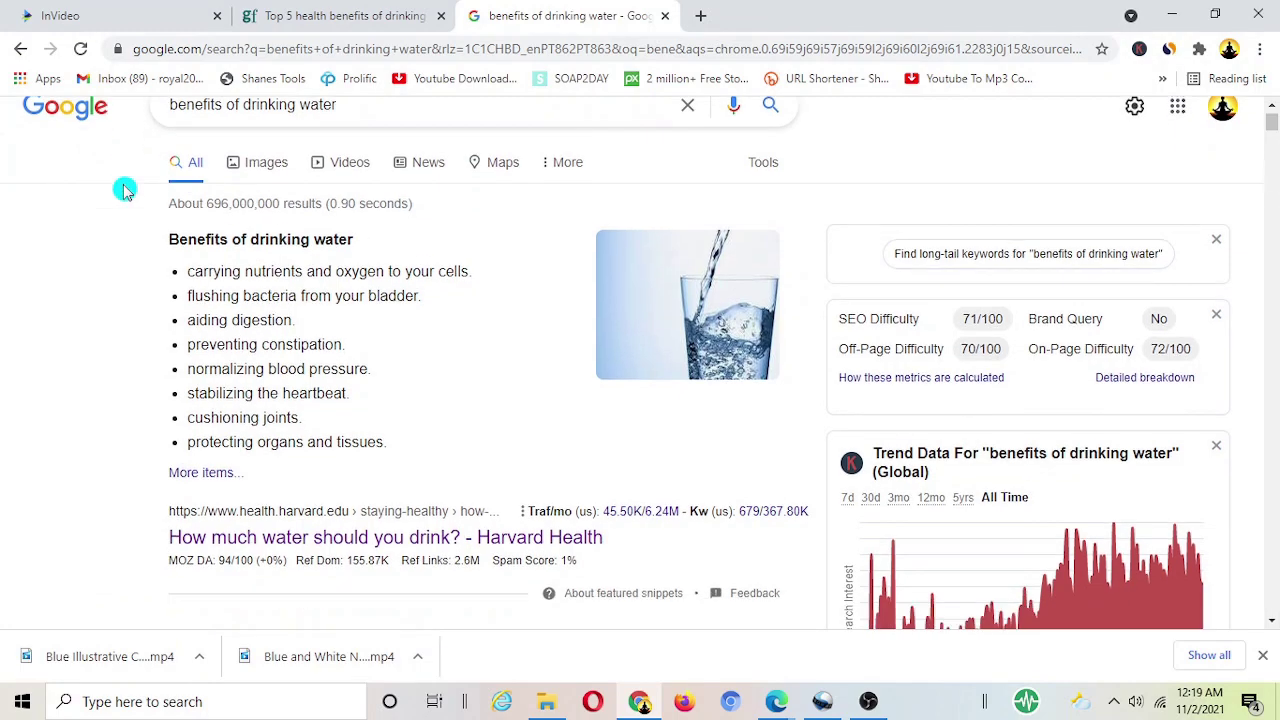
scroll(124, 190, "down", 6)
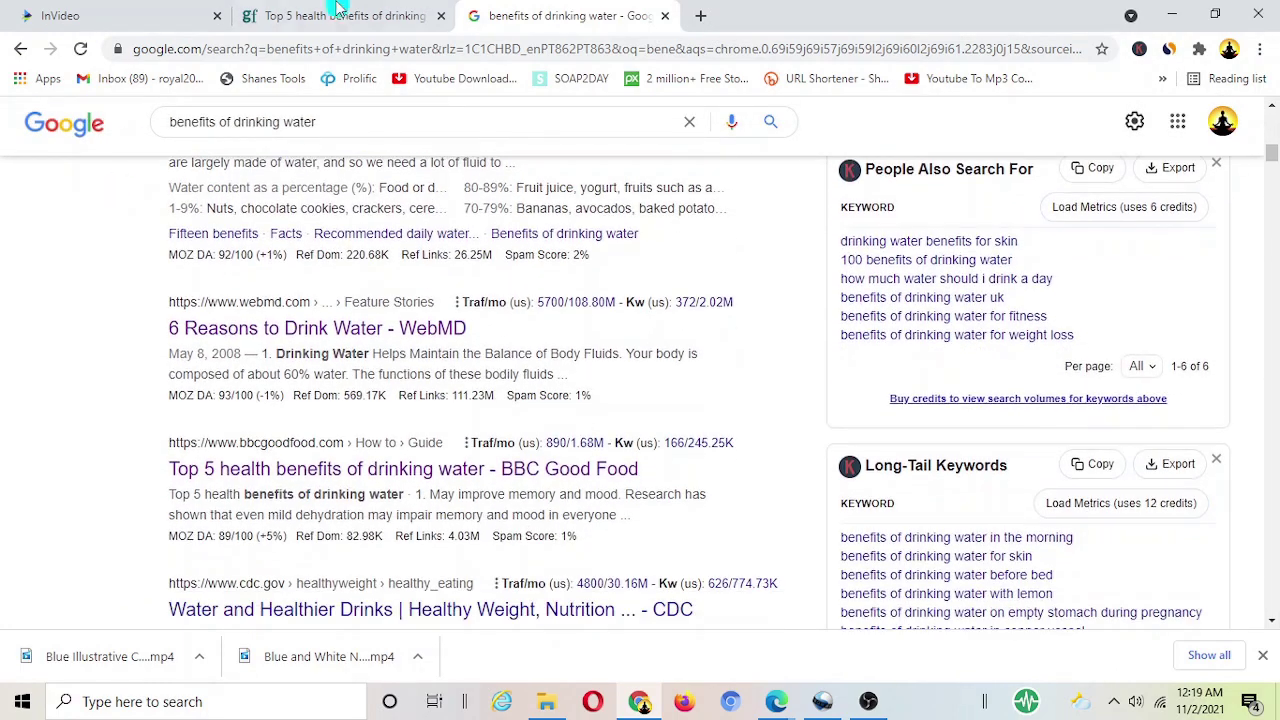
left_click(370, 14)
left_click(523, 457)
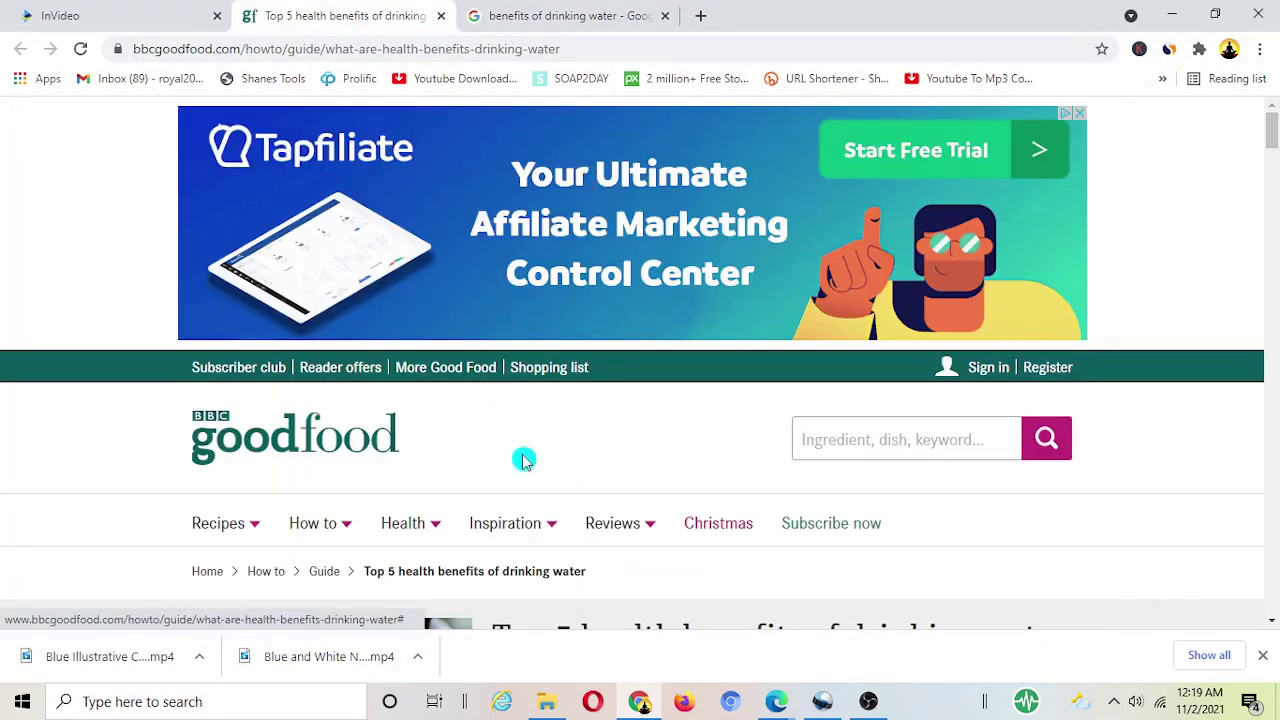
scroll(509, 466, "down", 4)
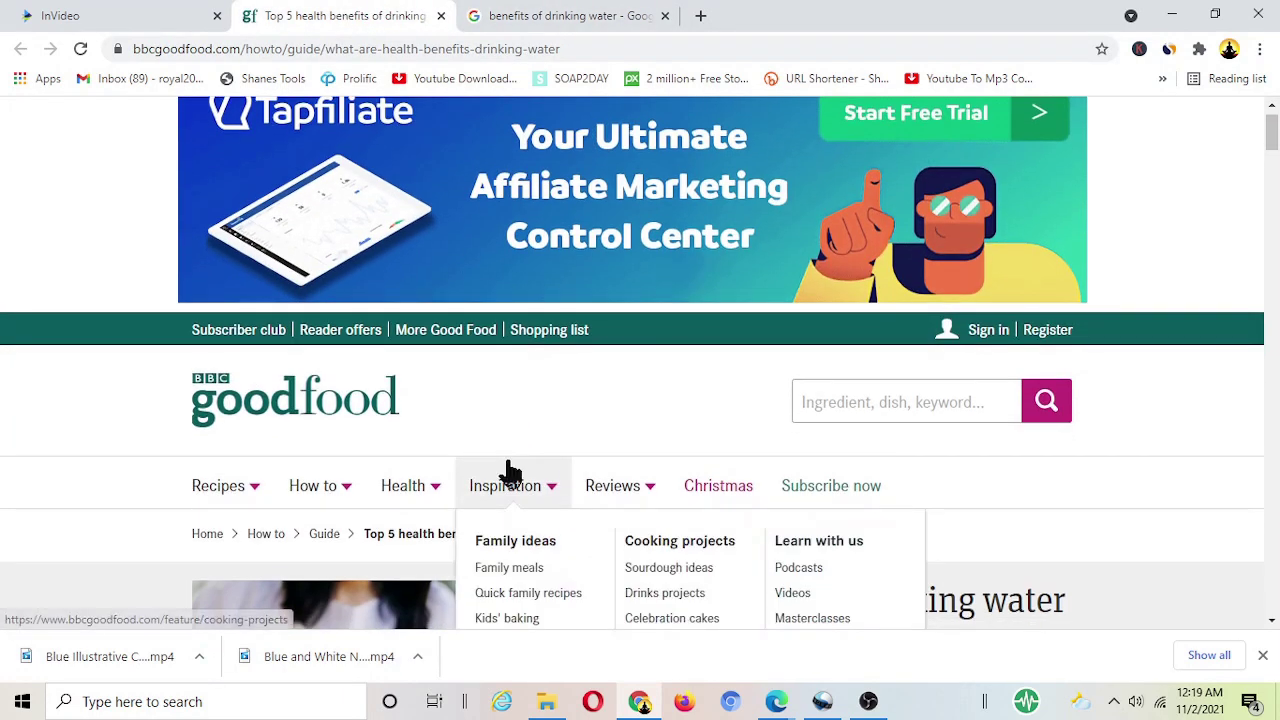
scroll(509, 466, "down", 1)
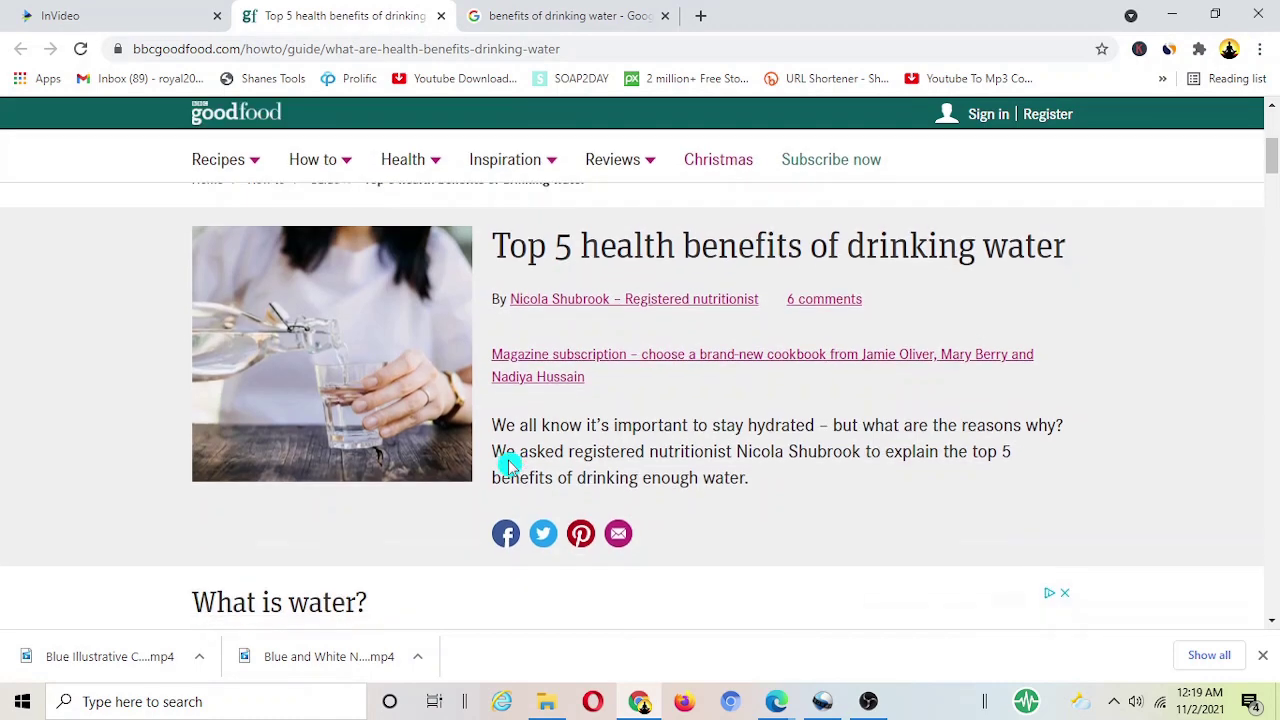
scroll(509, 466, "down", 3)
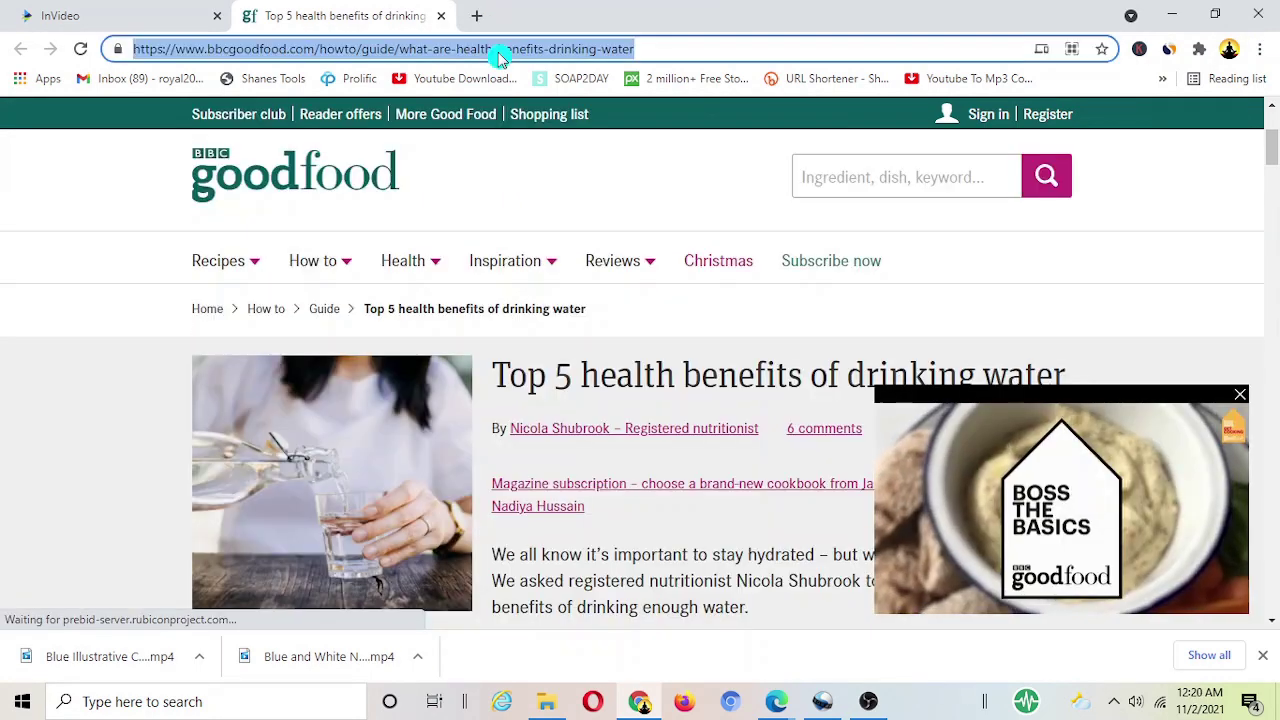
right_click(500, 49)
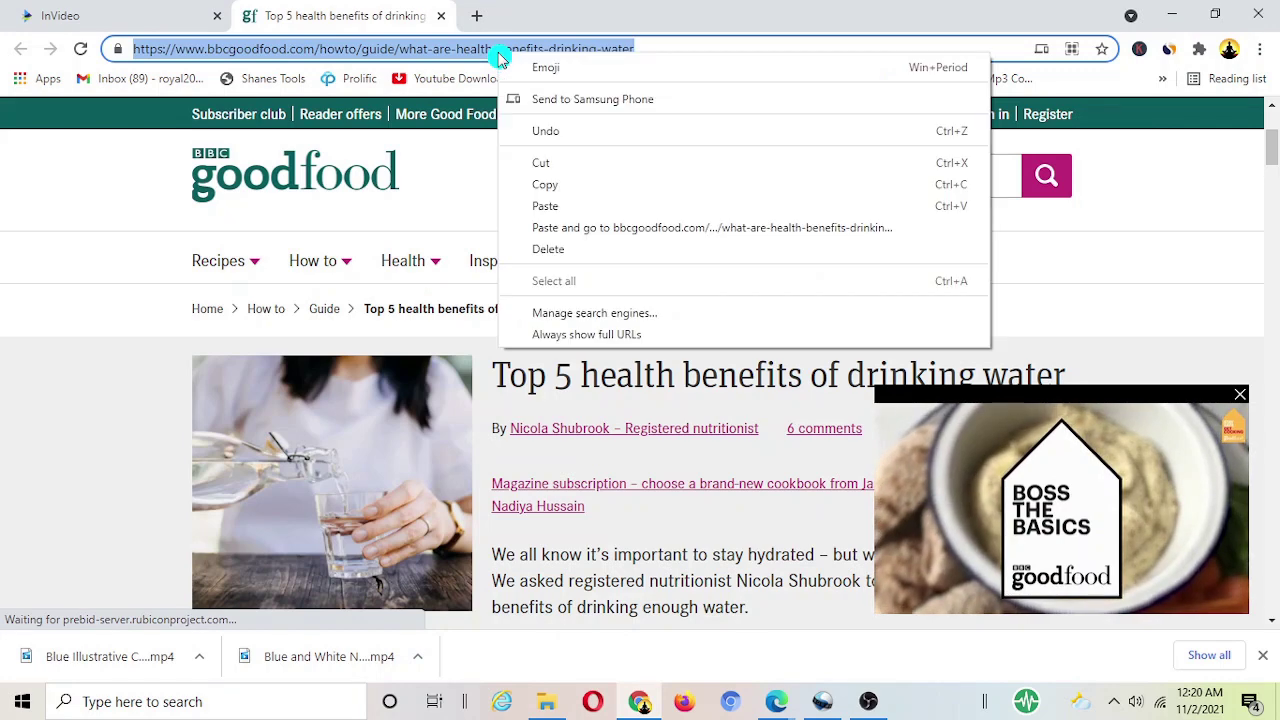
left_click(540, 186)
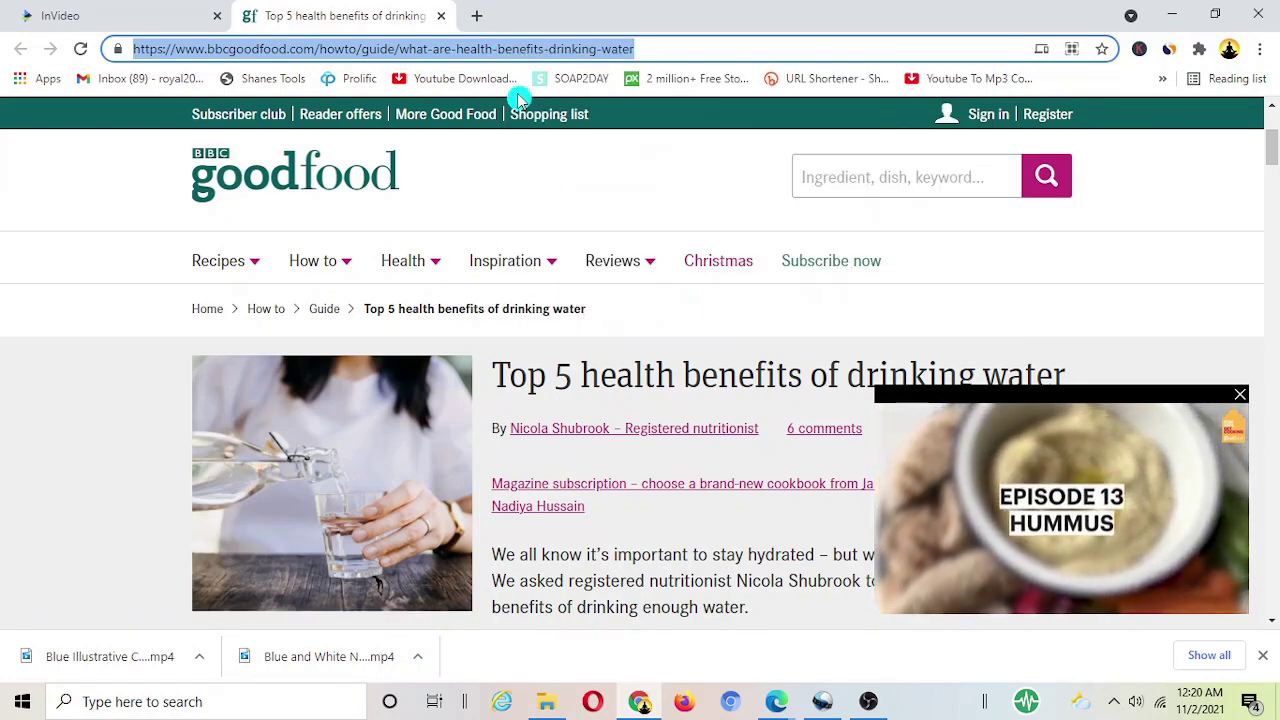
- Paste the BBC Good Food article URL into InVideo and fetch the article
left_click(137, 24)
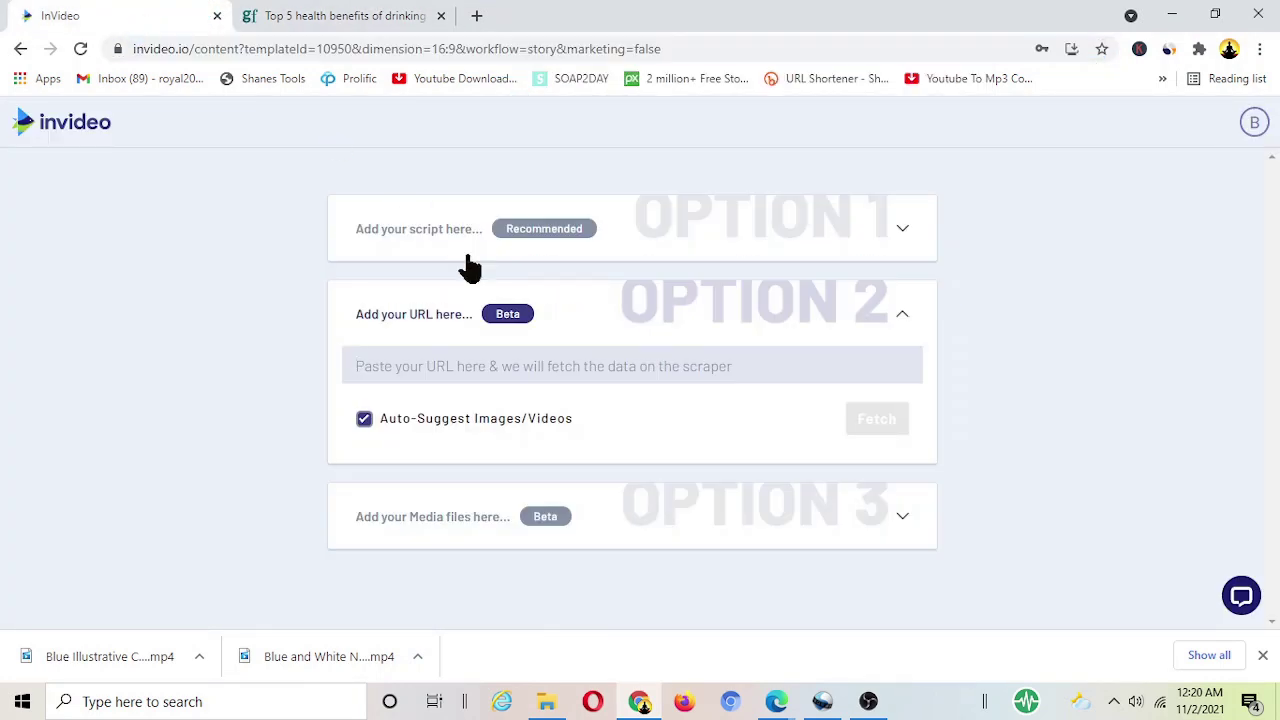
left_click(408, 366)
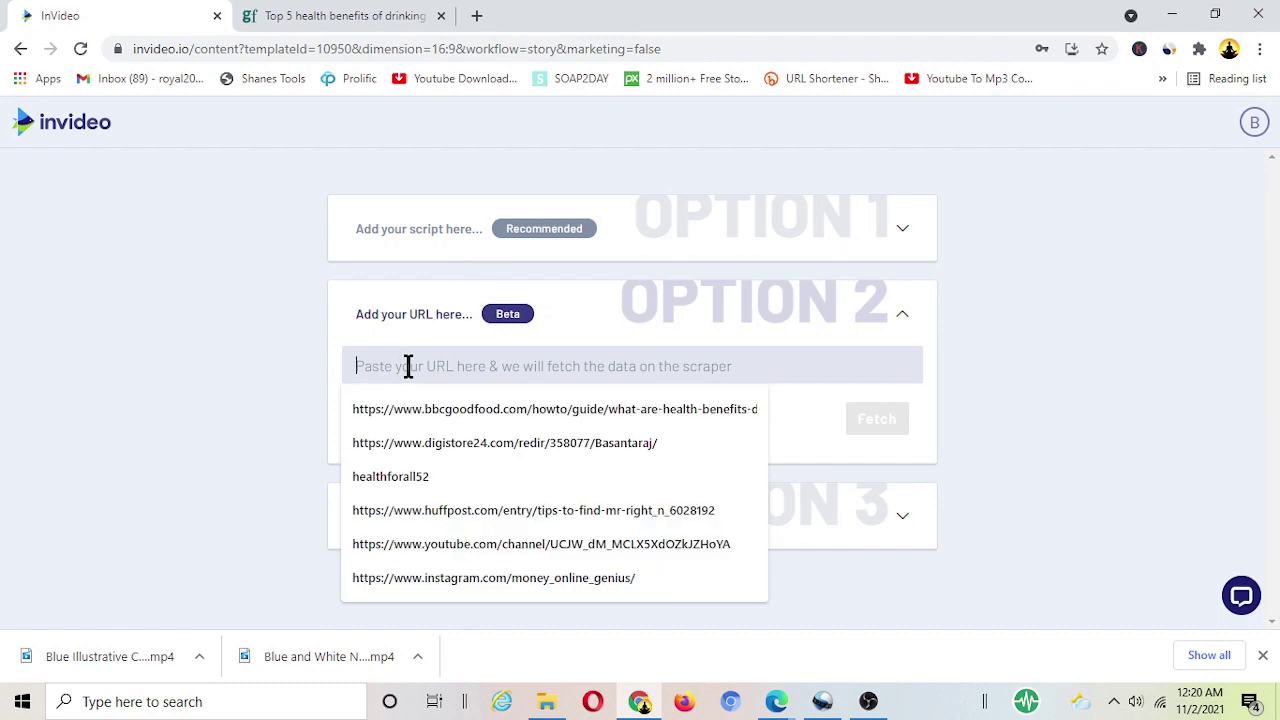
type("https://www.bbcgoodfood.com/howto/guide/what-are-health-benefits-drinking-water")
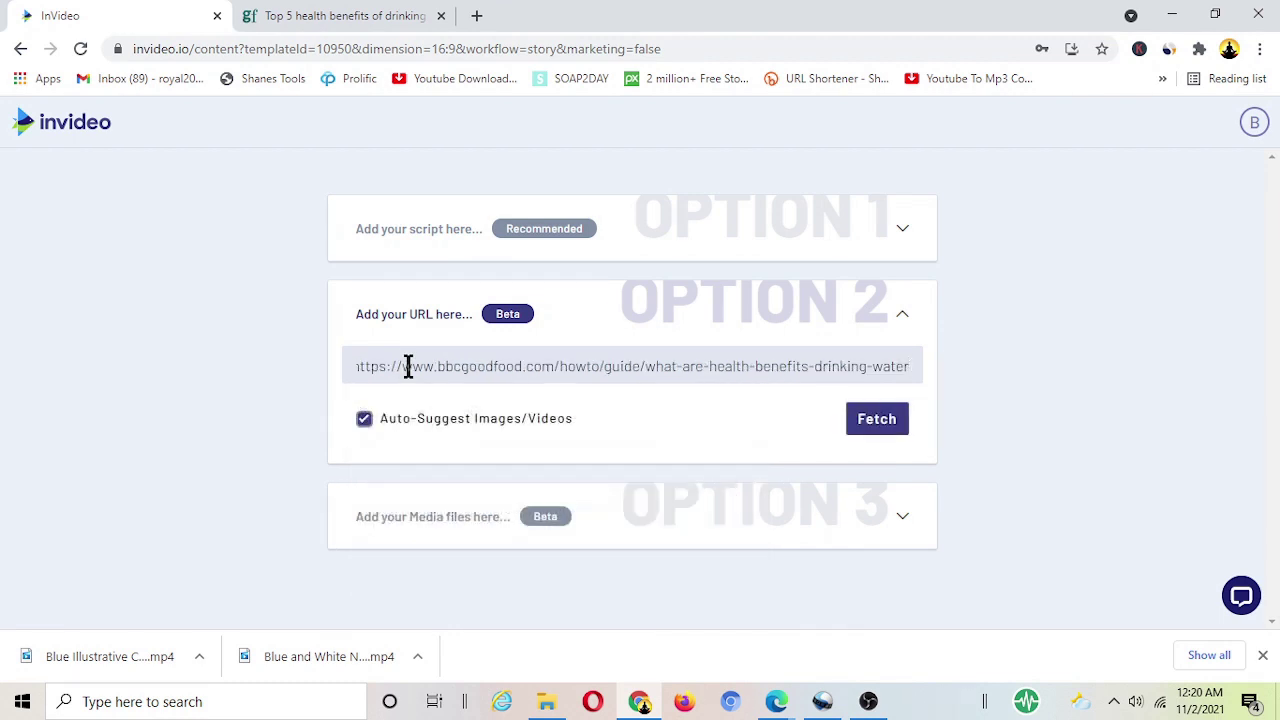
left_click(878, 428)
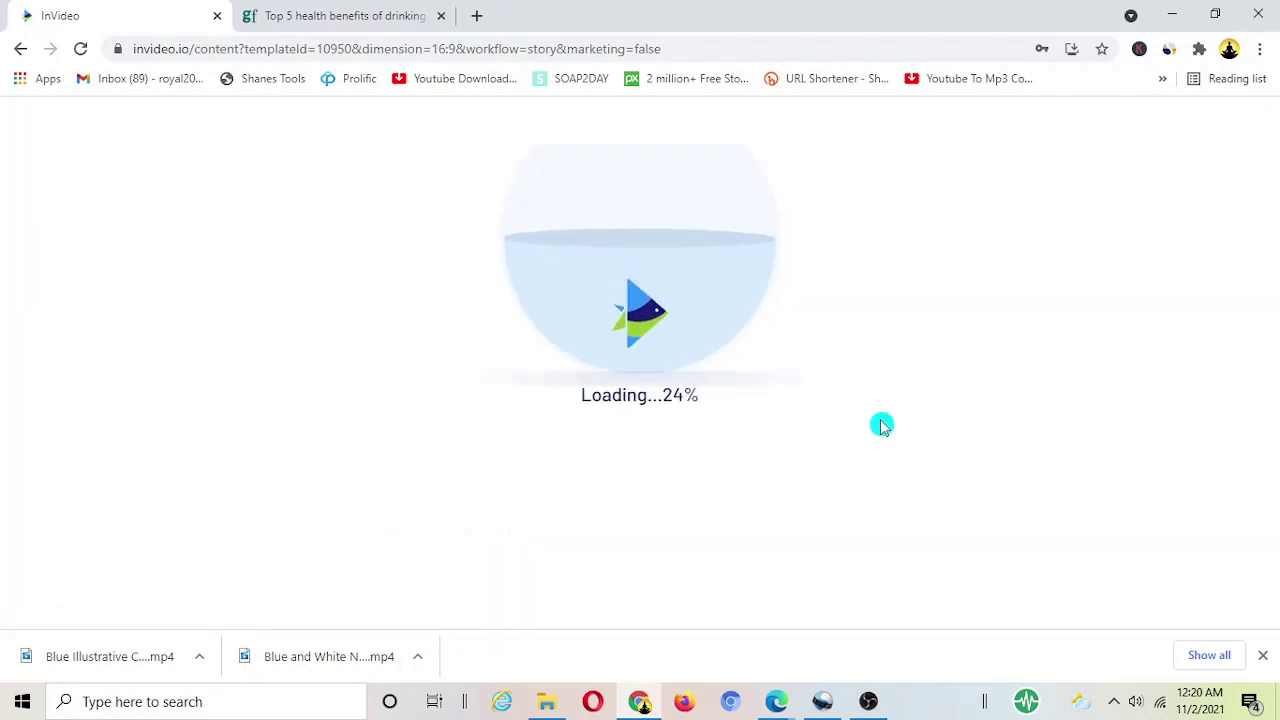
left_click_drag(600, 395, 594, 493)
- Auto-summarize the fetched article into scenes
left_click(506, 568)
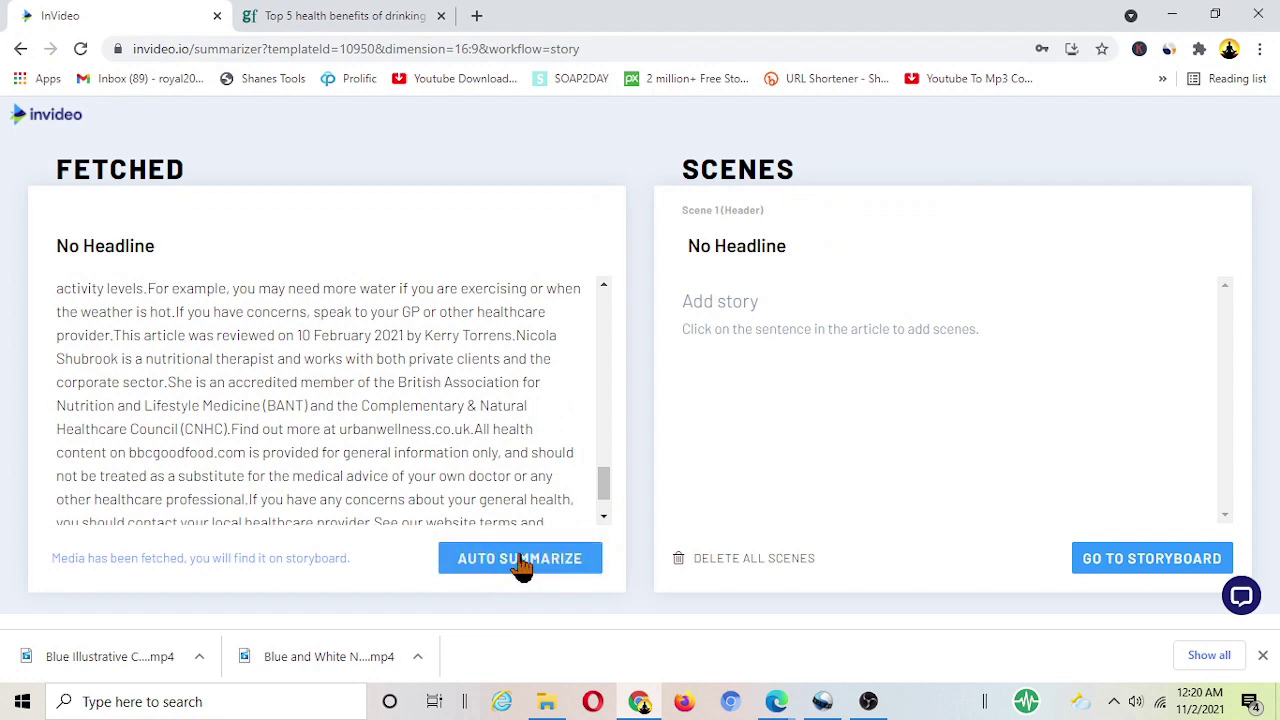
left_click(494, 584)
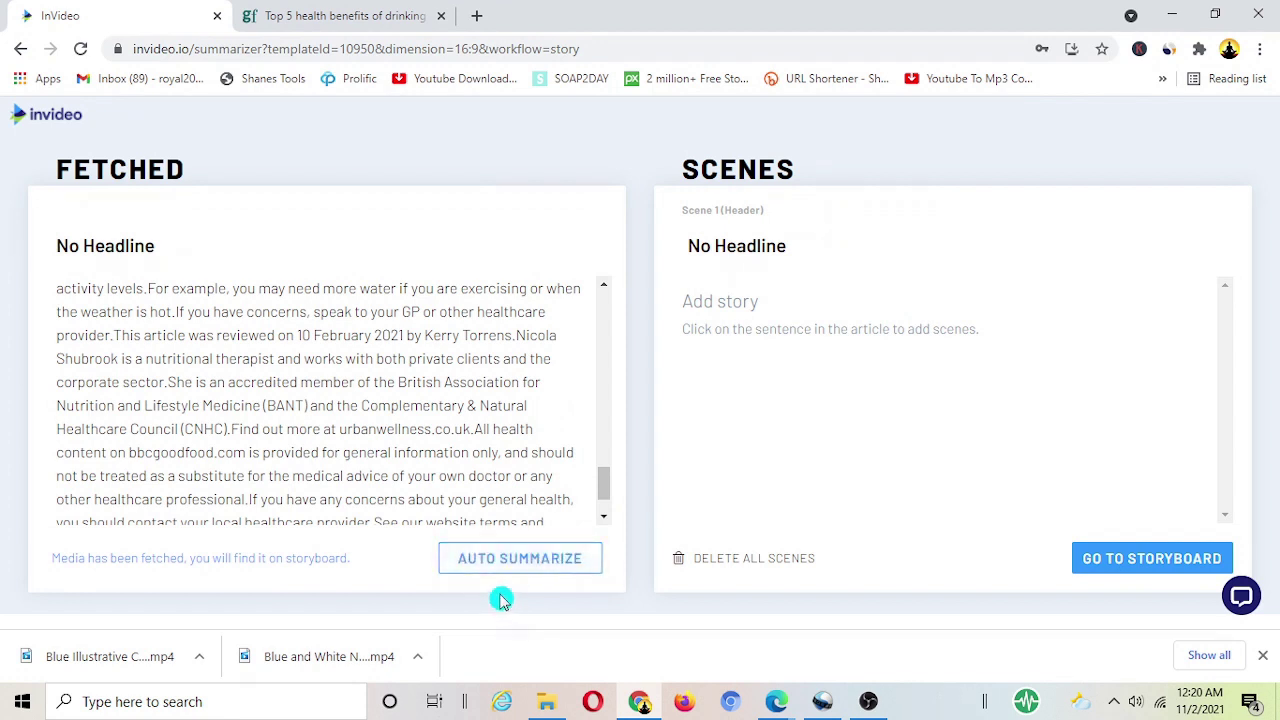
left_click(540, 558)
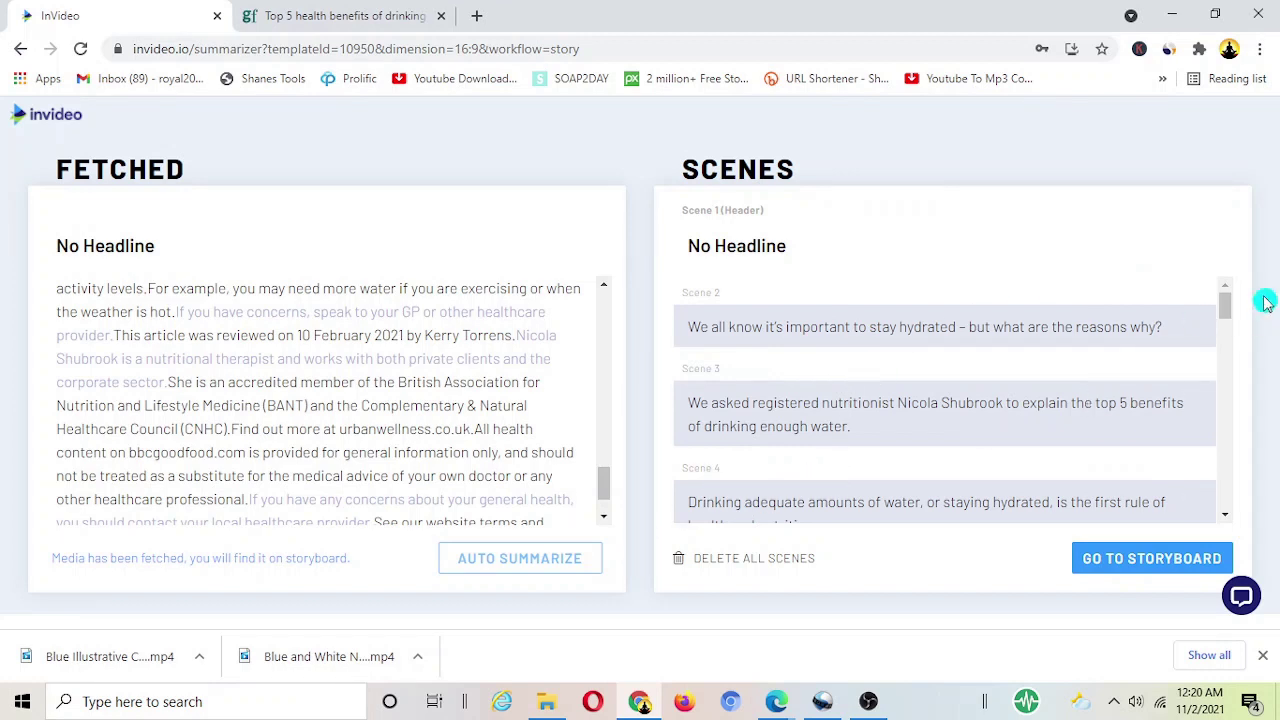
- Select and copy Scene 2's sentence about staying hydrated
left_click_drag(1225, 316, 1198, 500)
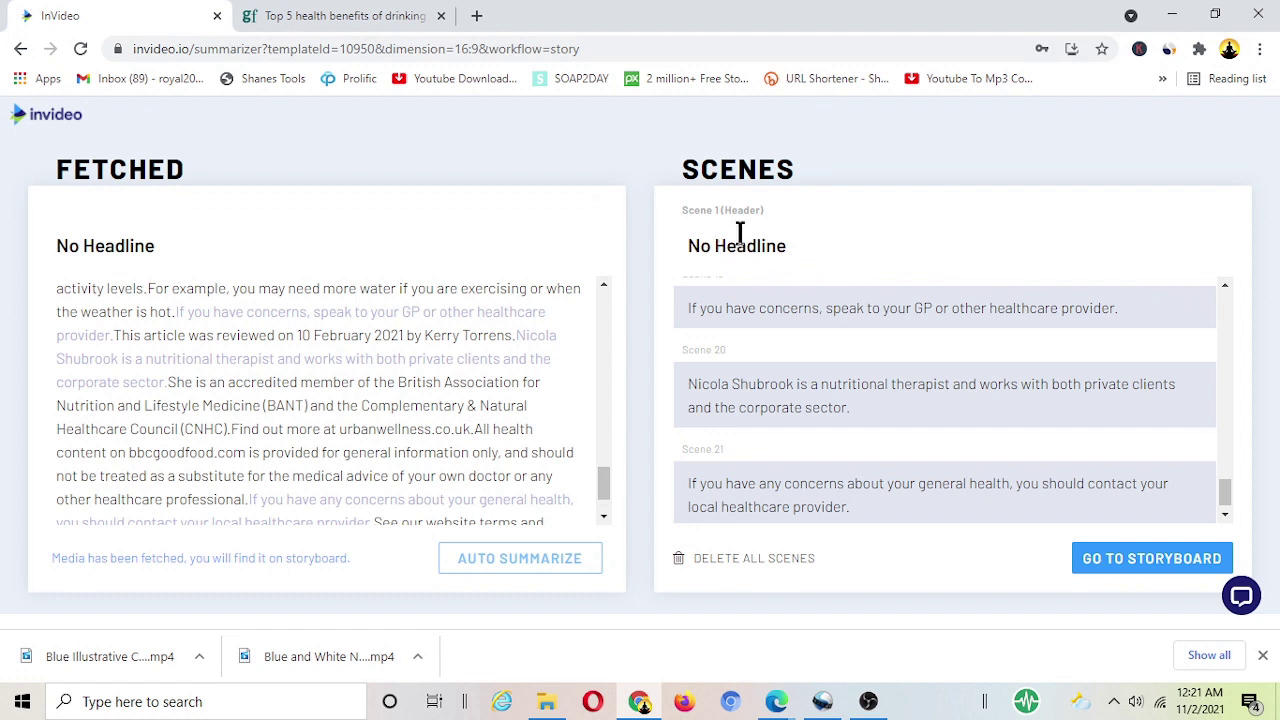
left_click(877, 190)
scroll(891, 335, "up", 10)
left_click(891, 327)
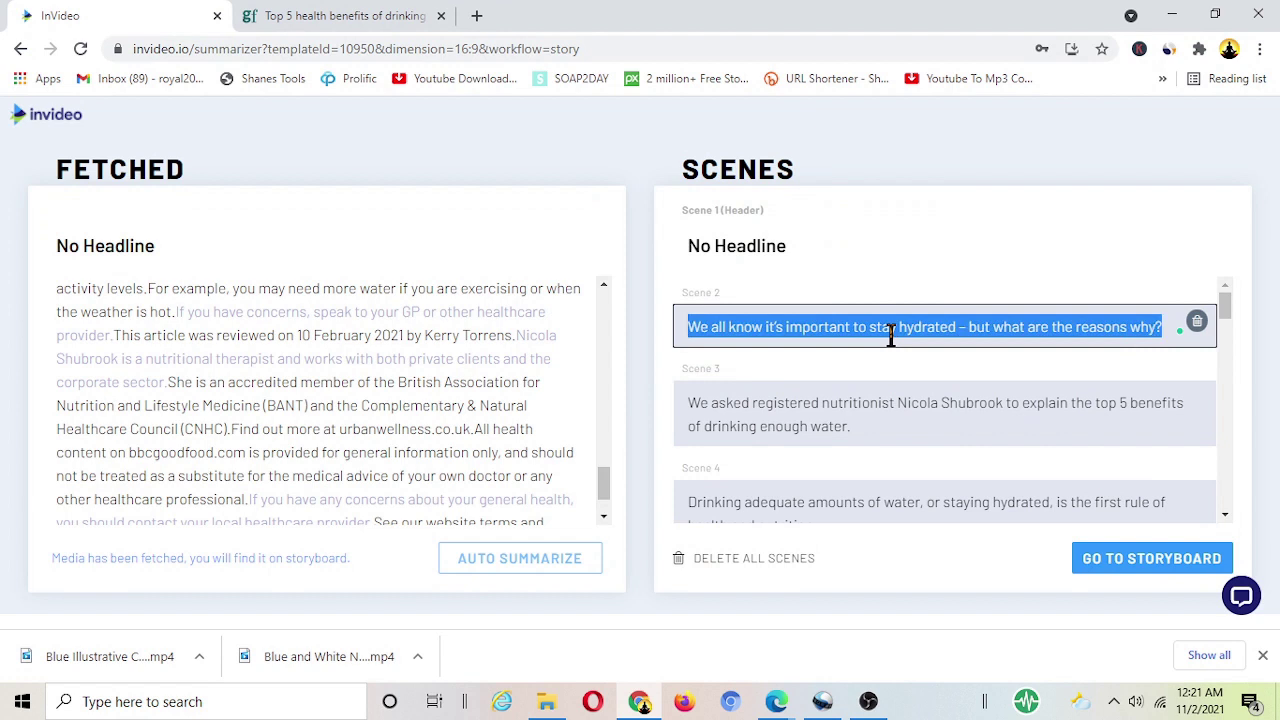
left_click(950, 330)
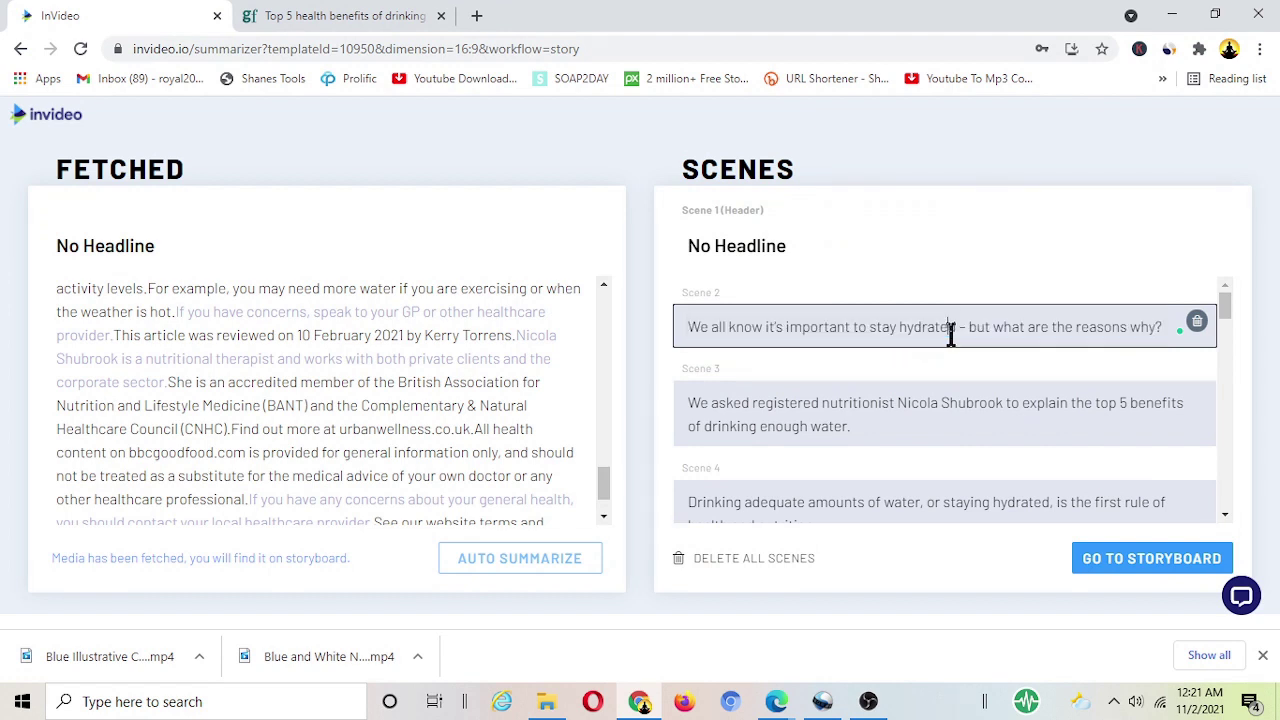
key("ctrl+a")
key("ctrl+c")
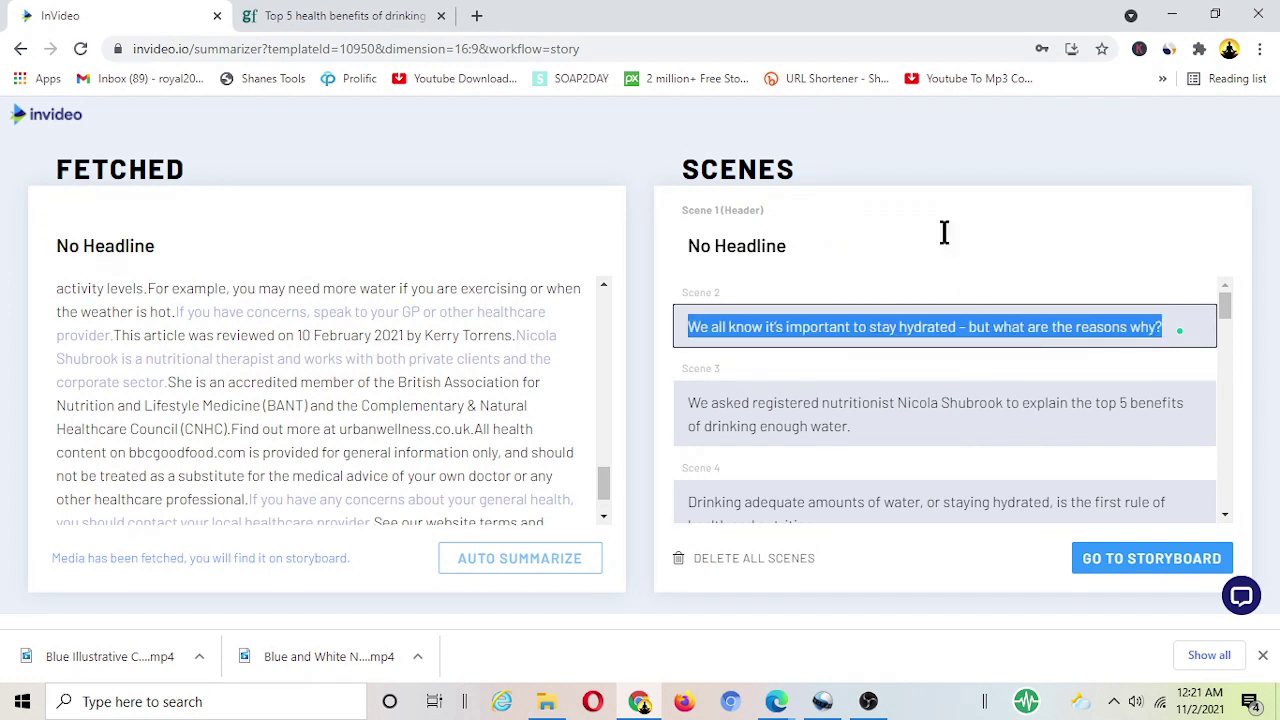
left_click(894, 200)
- Open quillbot.com in a new browser tab
left_click(488, 15)
left_click(460, 49)
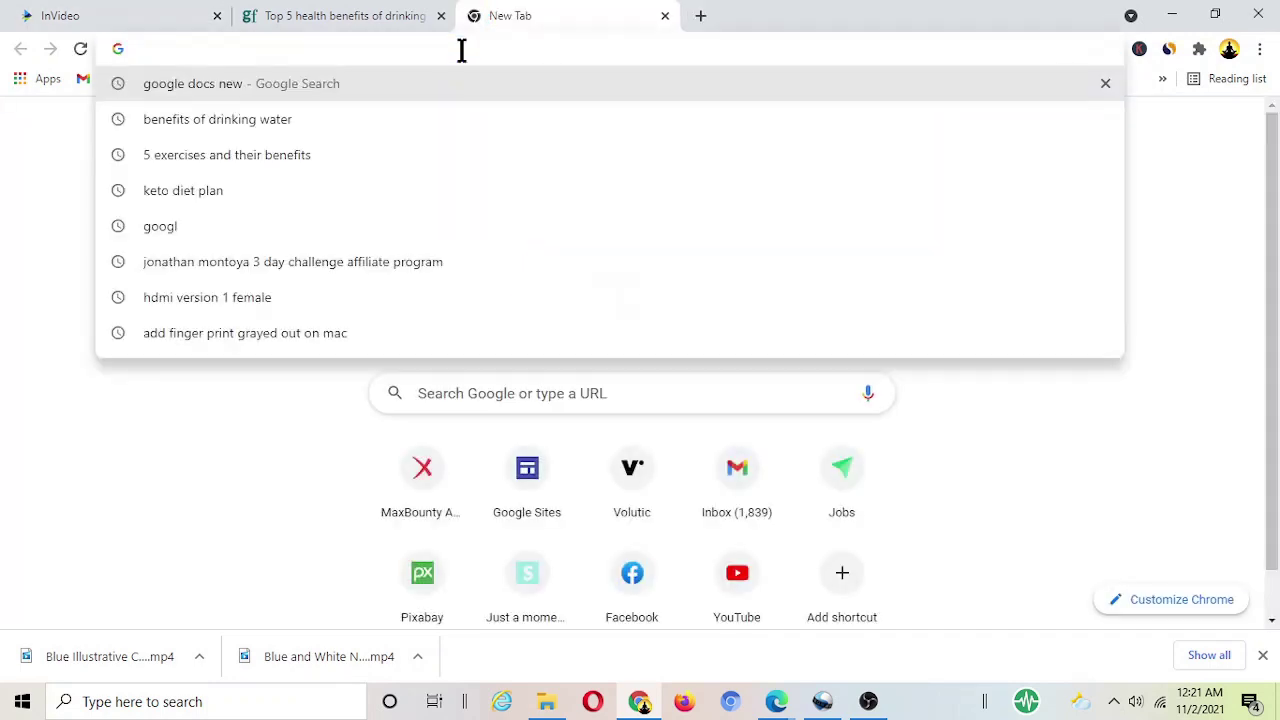
type("w")
key("Escape")
type("quil")
key("Return")
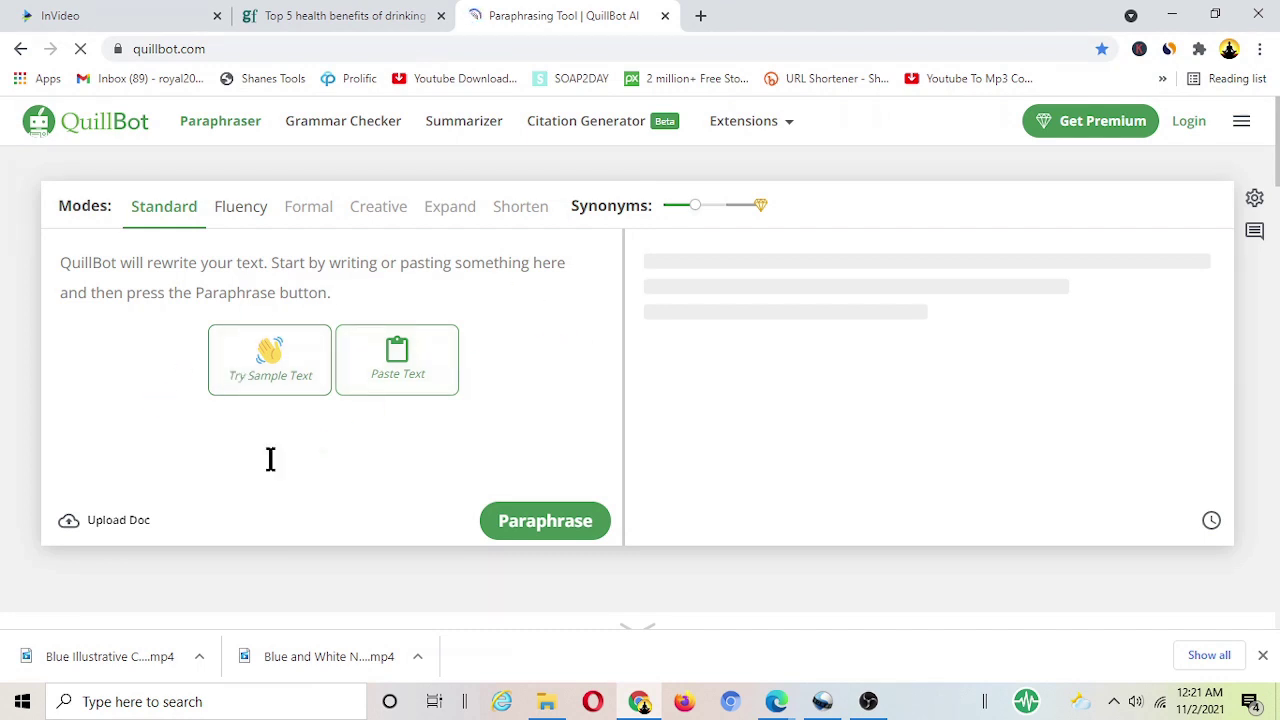
- Paraphrase the pasted Scene 2 sentence in QuillBot and copy the full result
left_click(200, 265)
key("ctrl+v")
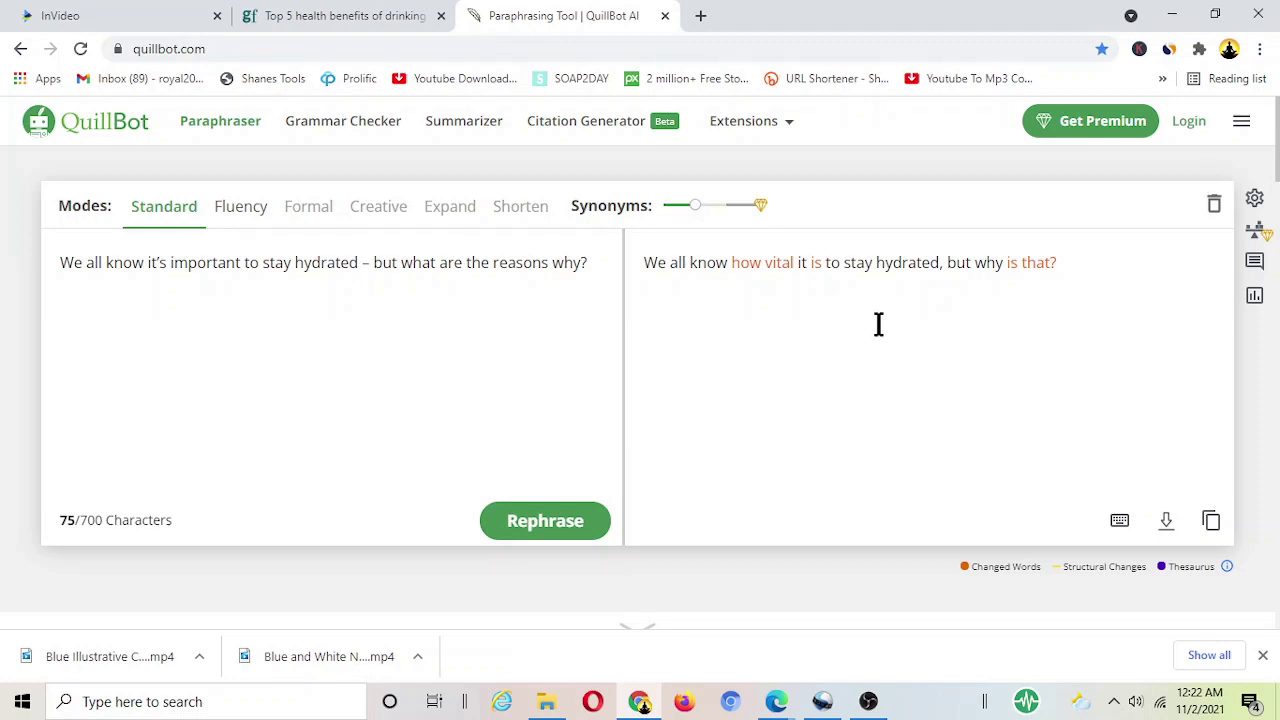
left_click(1212, 522)
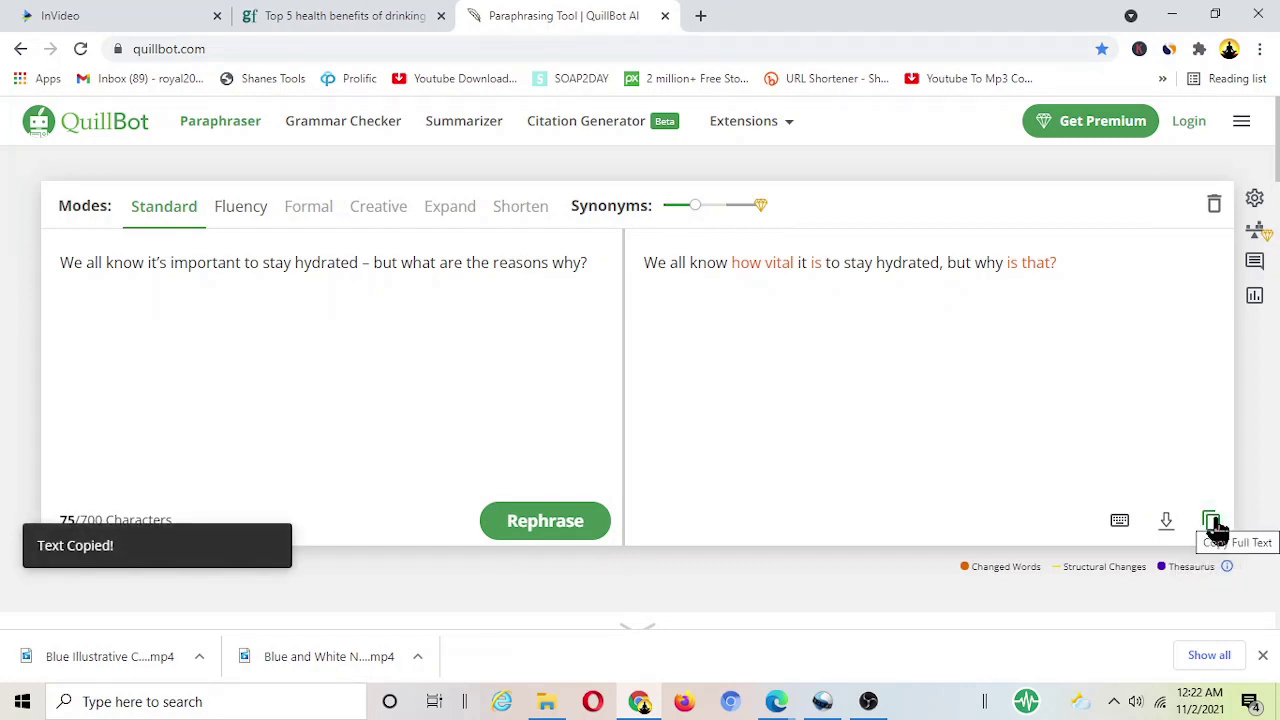
- Back in InVideo, delete Scene 2's original sentence and paste the QuillBot paraphrase in its place
key("ctrl+1")
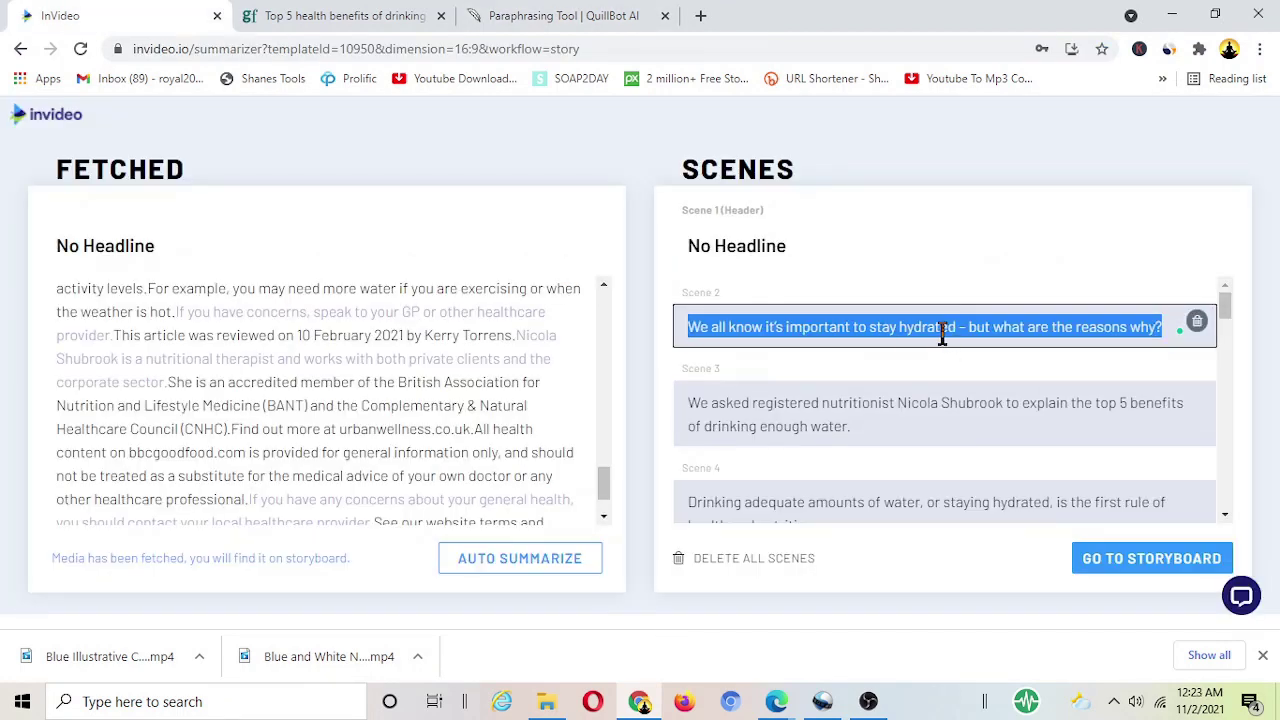
key("BackSpace")
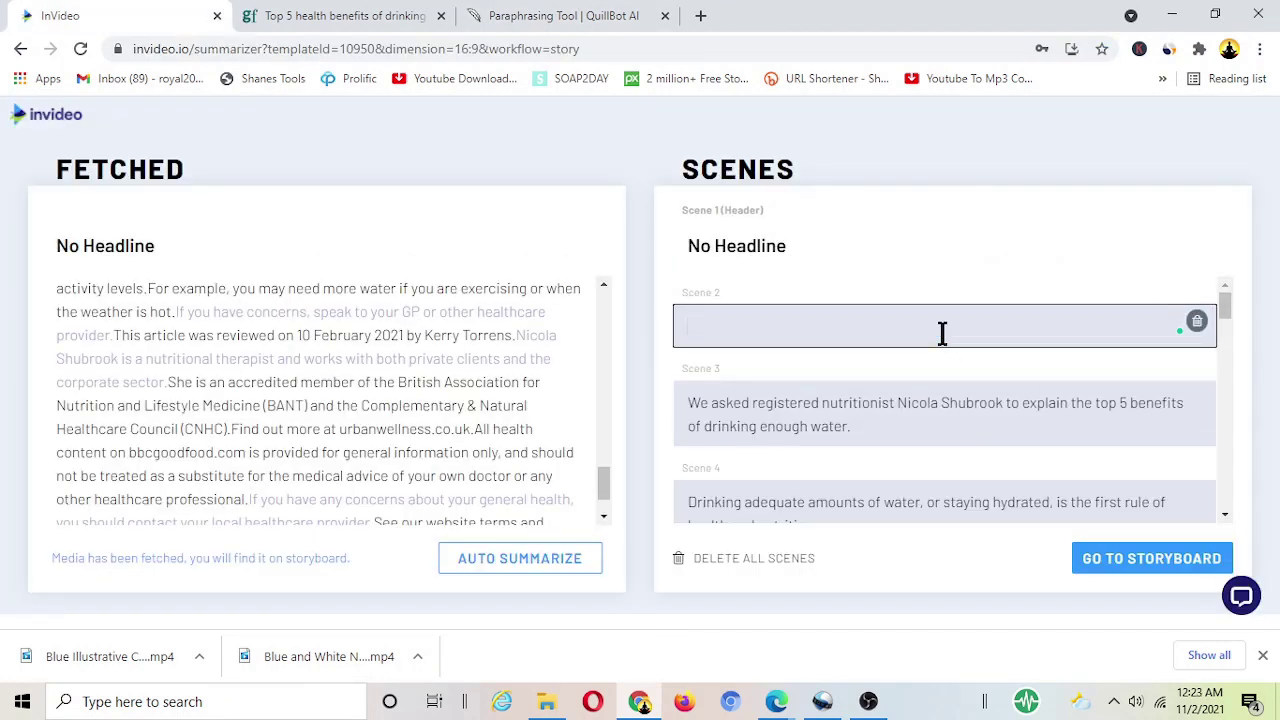
key("ctrl+v")
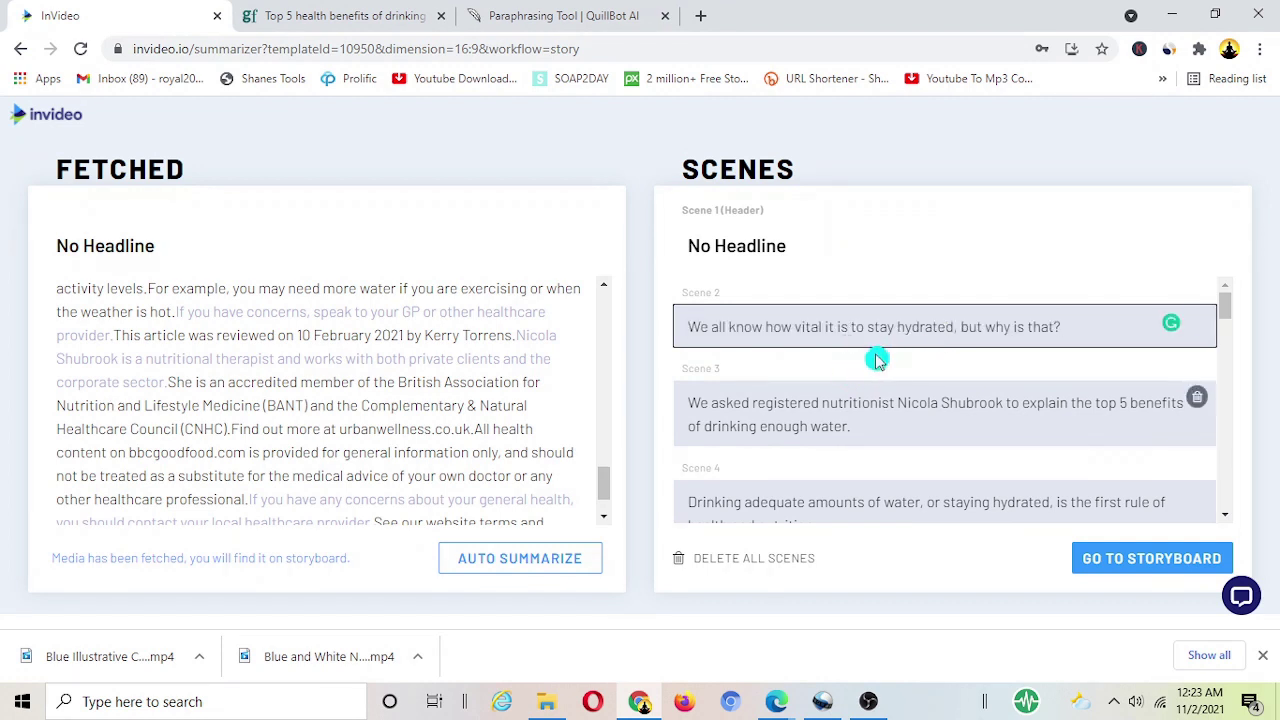
left_click(939, 372)
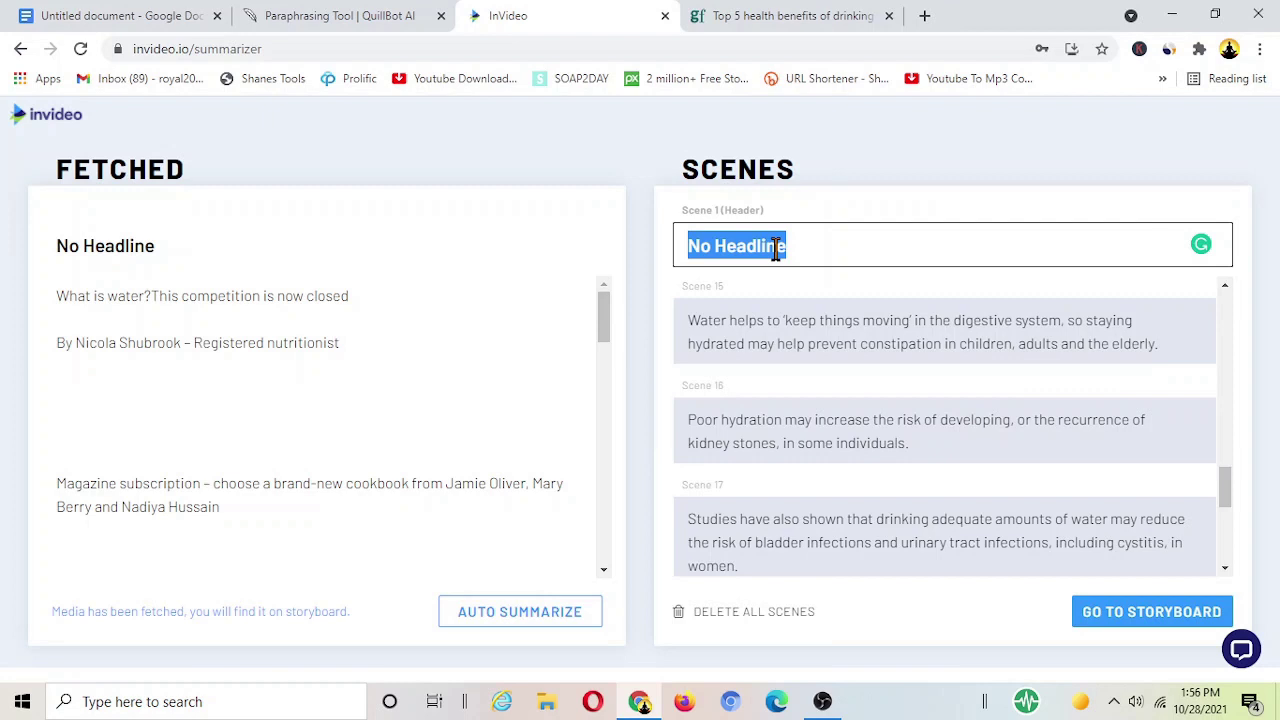
- Enter 'Benefits of drinking water' as the Scene 1 headline and continue to the 21-scene storyboard
type("Benefits of")
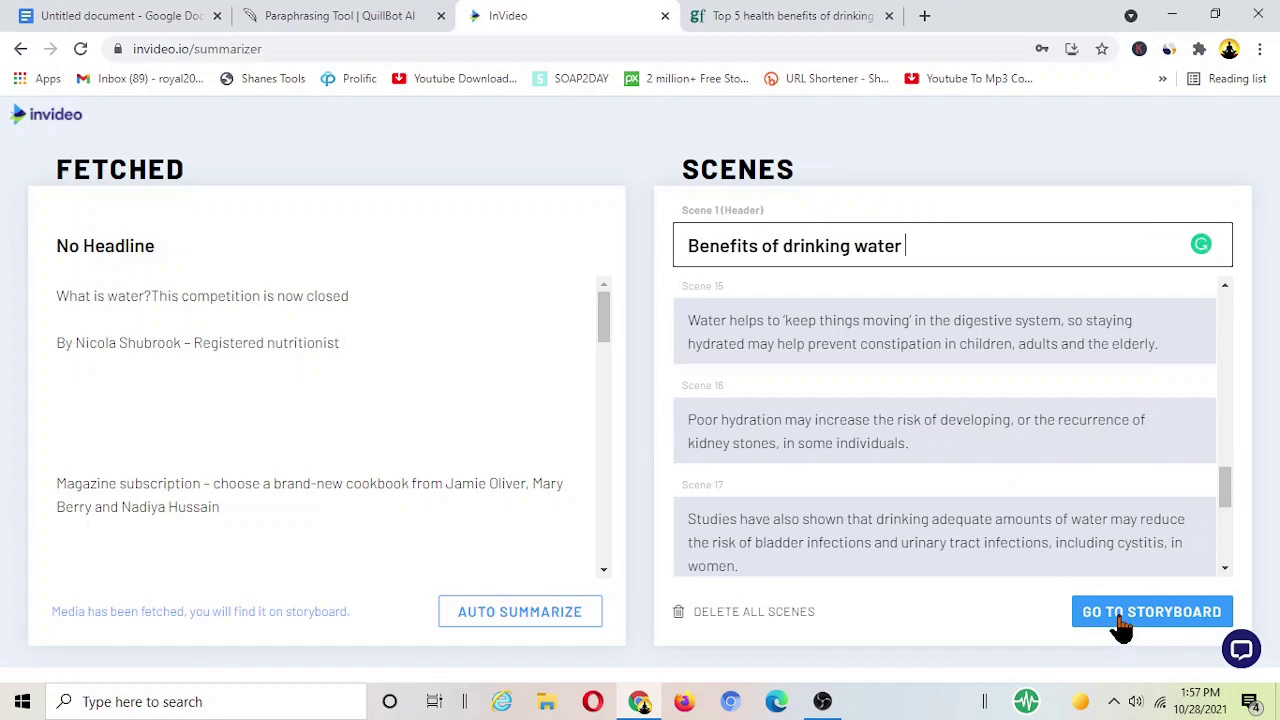
left_click(1122, 622)
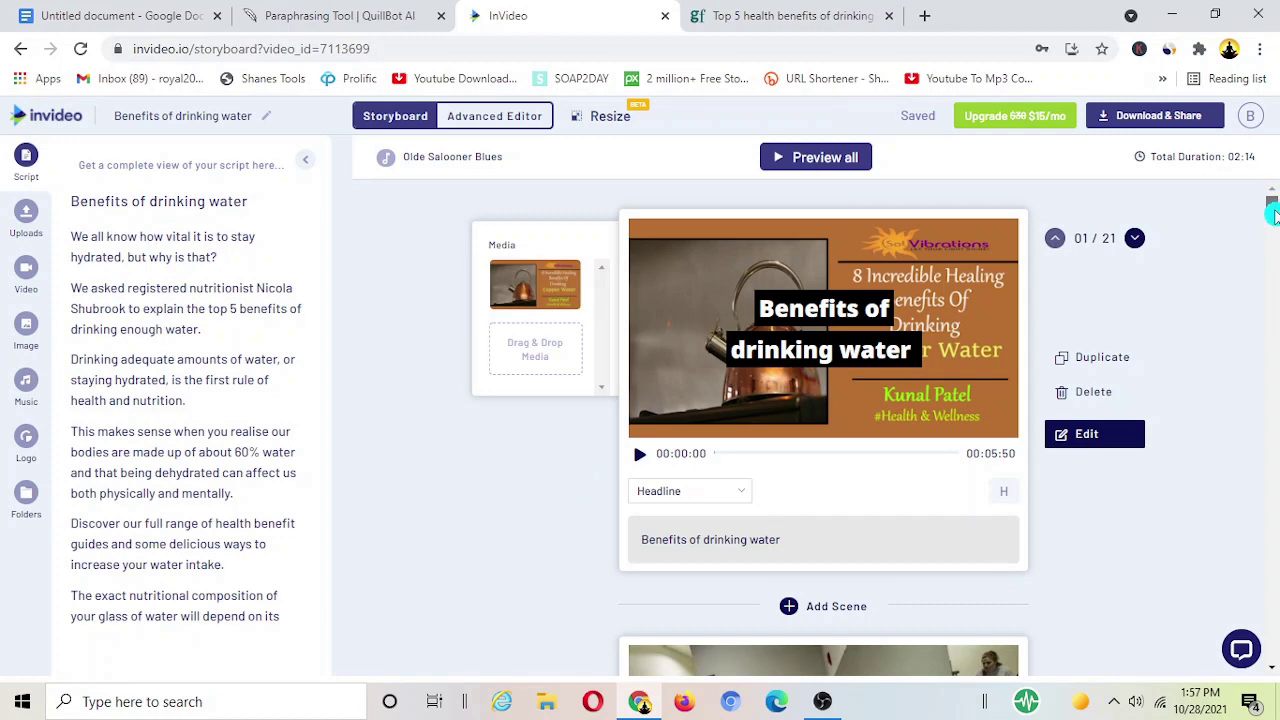
left_click_drag(1273, 215, 1274, 330)
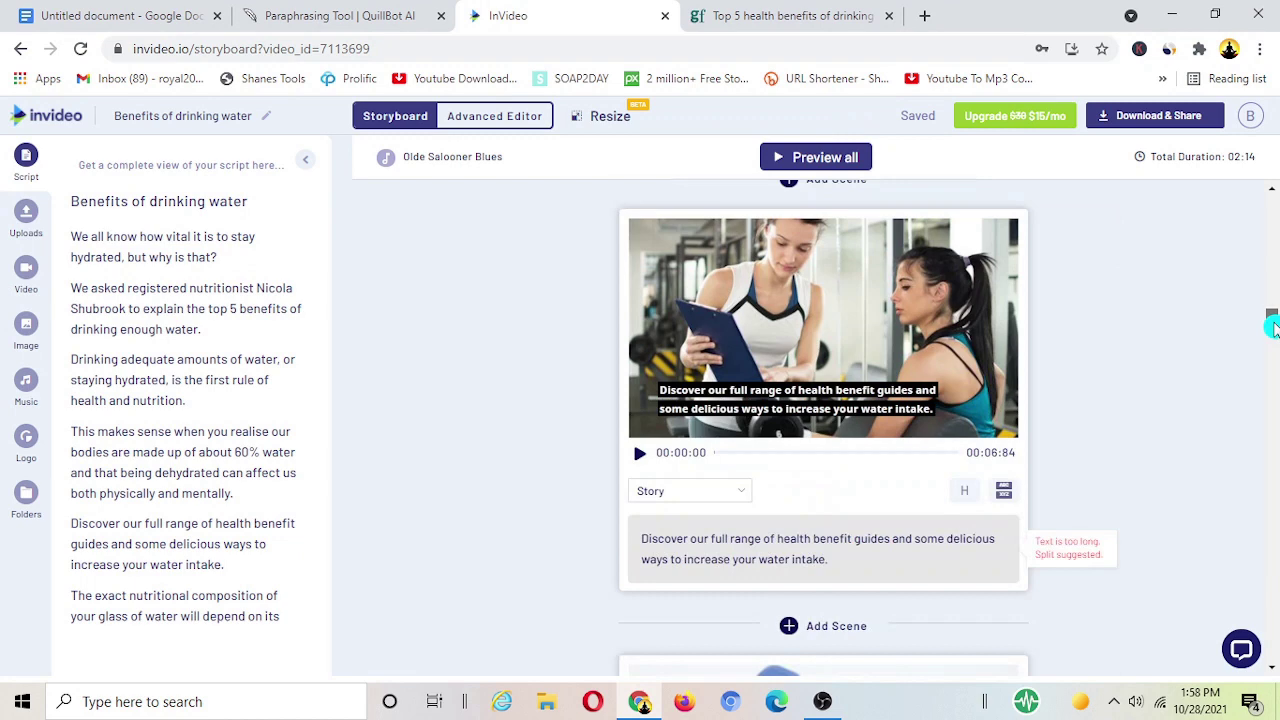
left_click_drag(1274, 328, 1268, 215)
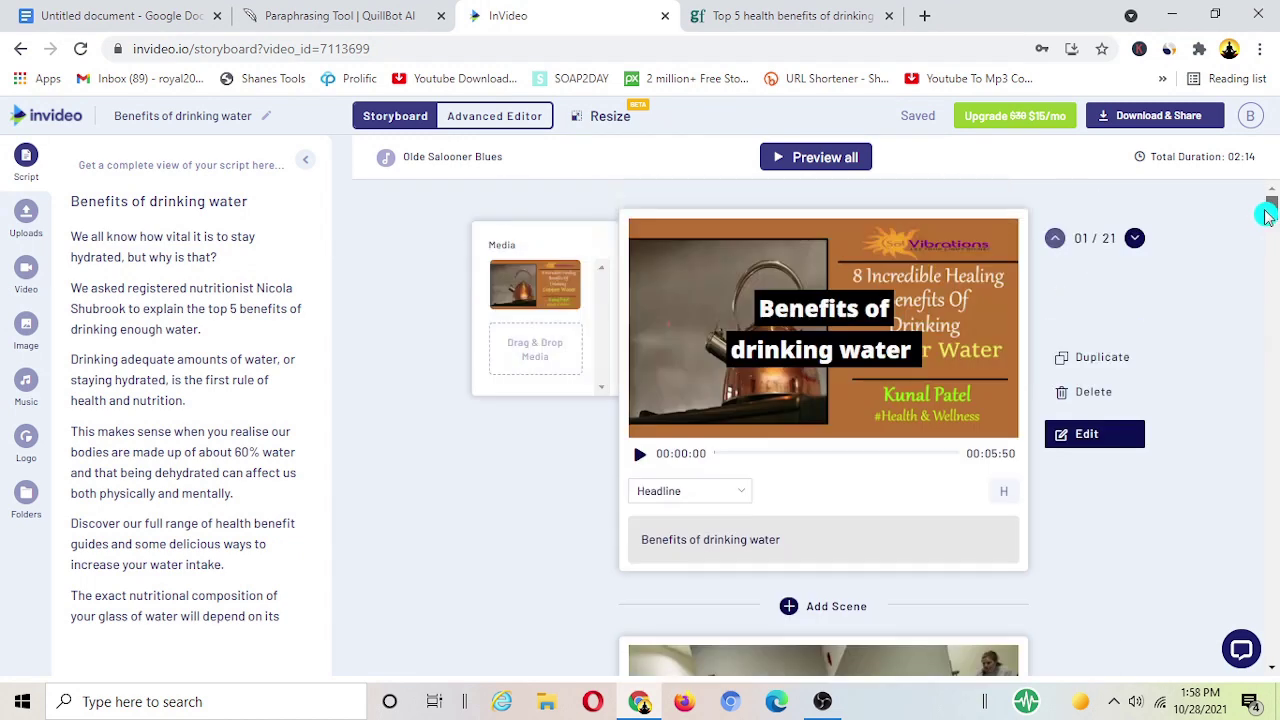
- Search non-premium stock videos for 'drinking water' and drop the woman-with-bottle clip into the headline scene
left_click(27, 281)
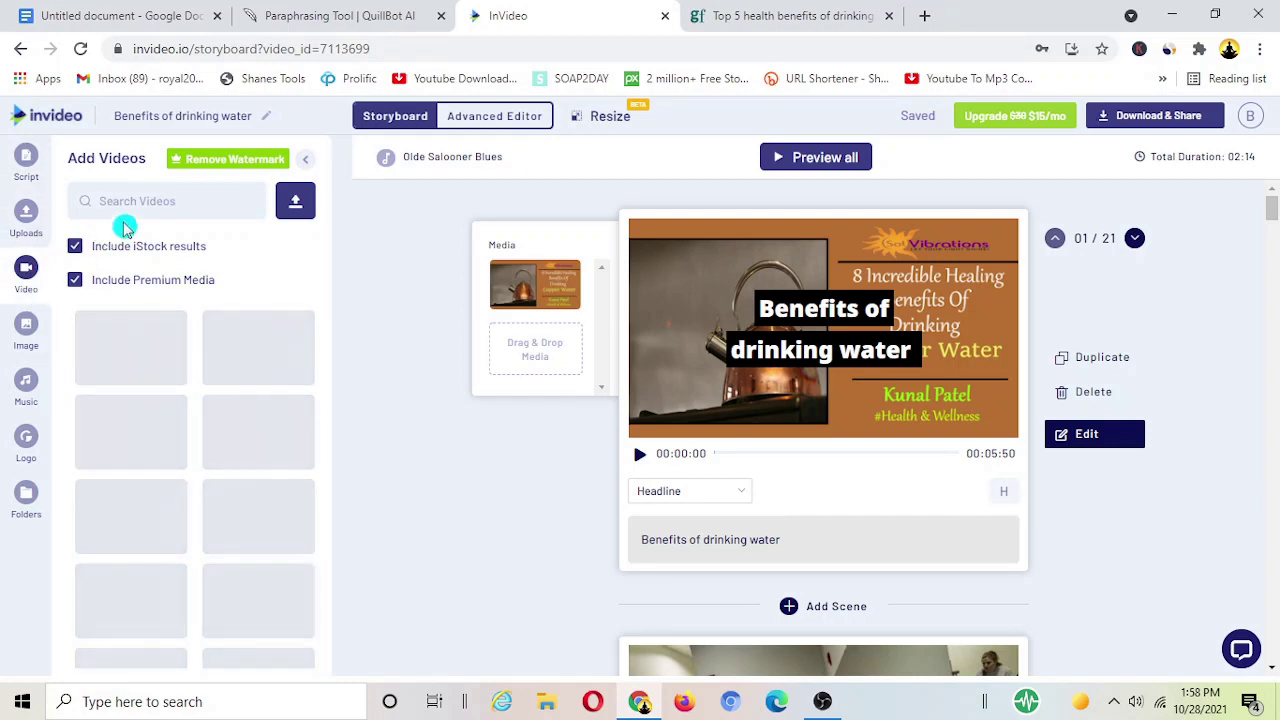
left_click(76, 279)
key("ctrl+v")
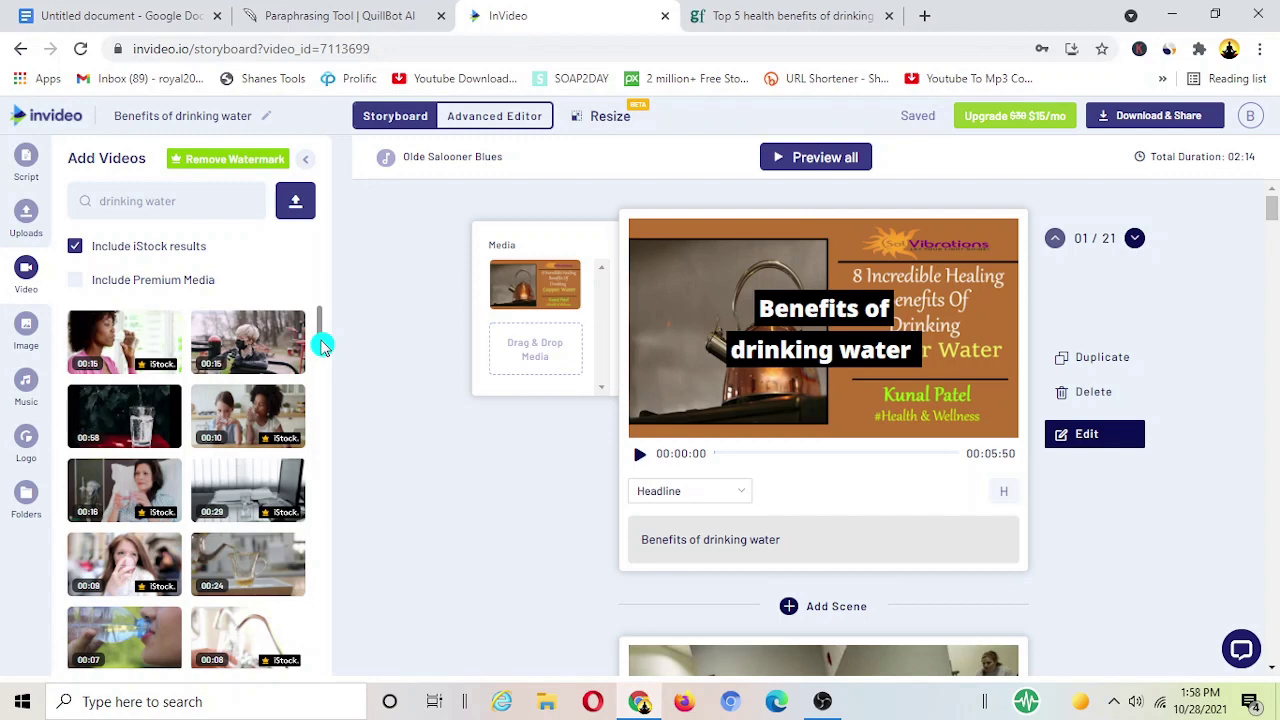
mouse_move(322, 345)
left_mouse_down()
mouse_move(331, 437)
mouse_move(330, 369)
left_mouse_up()
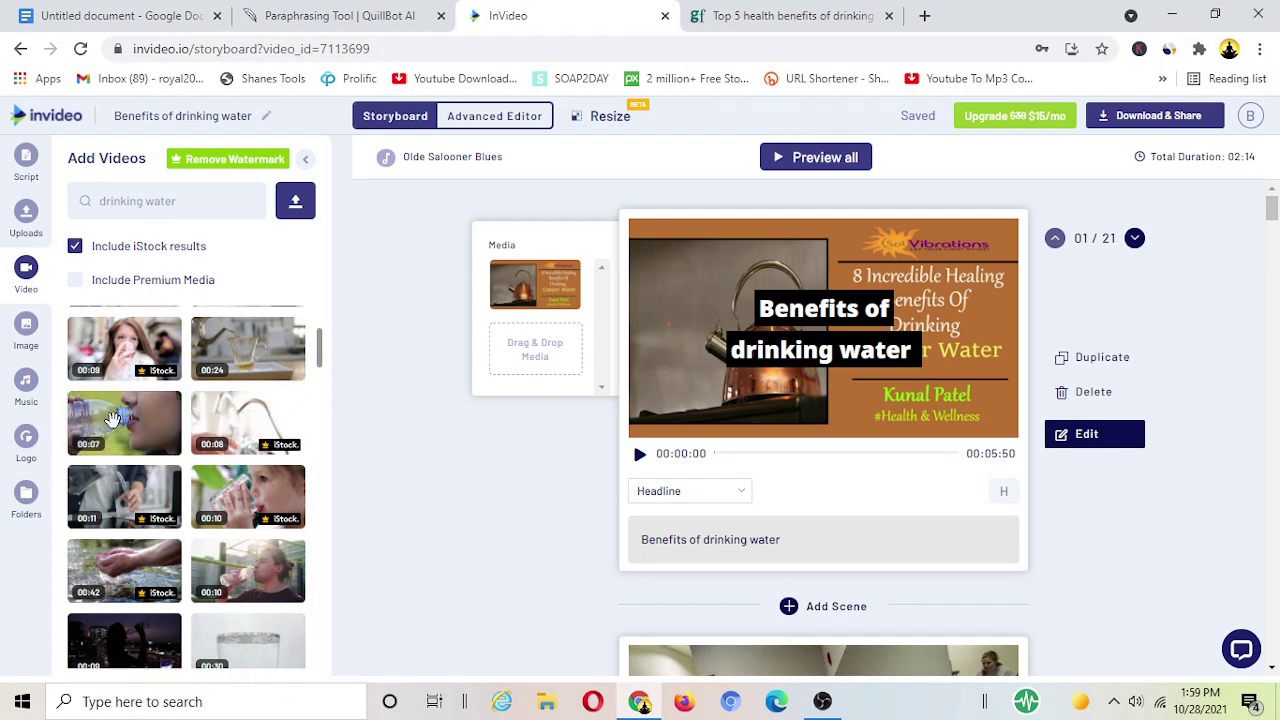
left_click_drag(115, 419, 508, 338)
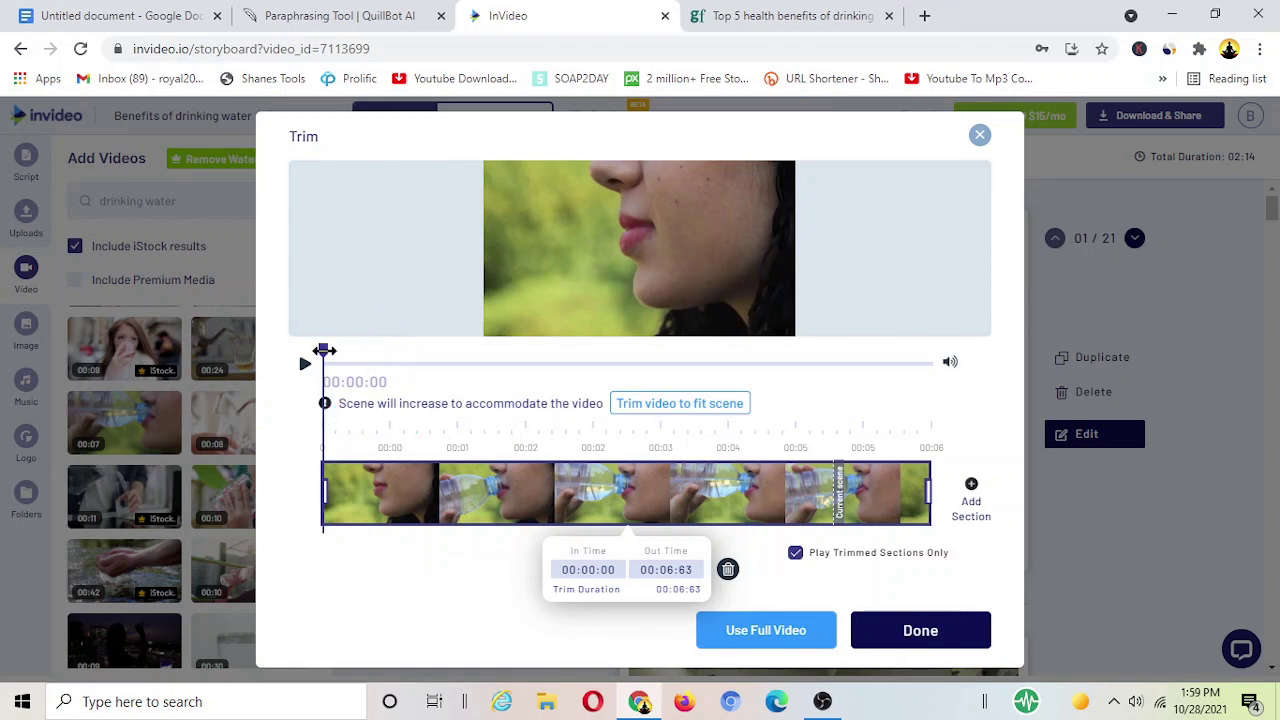
- Trim the bottled-water clip to fit the scene's 00:05 length and confirm it
left_click_drag(324, 350, 840, 405)
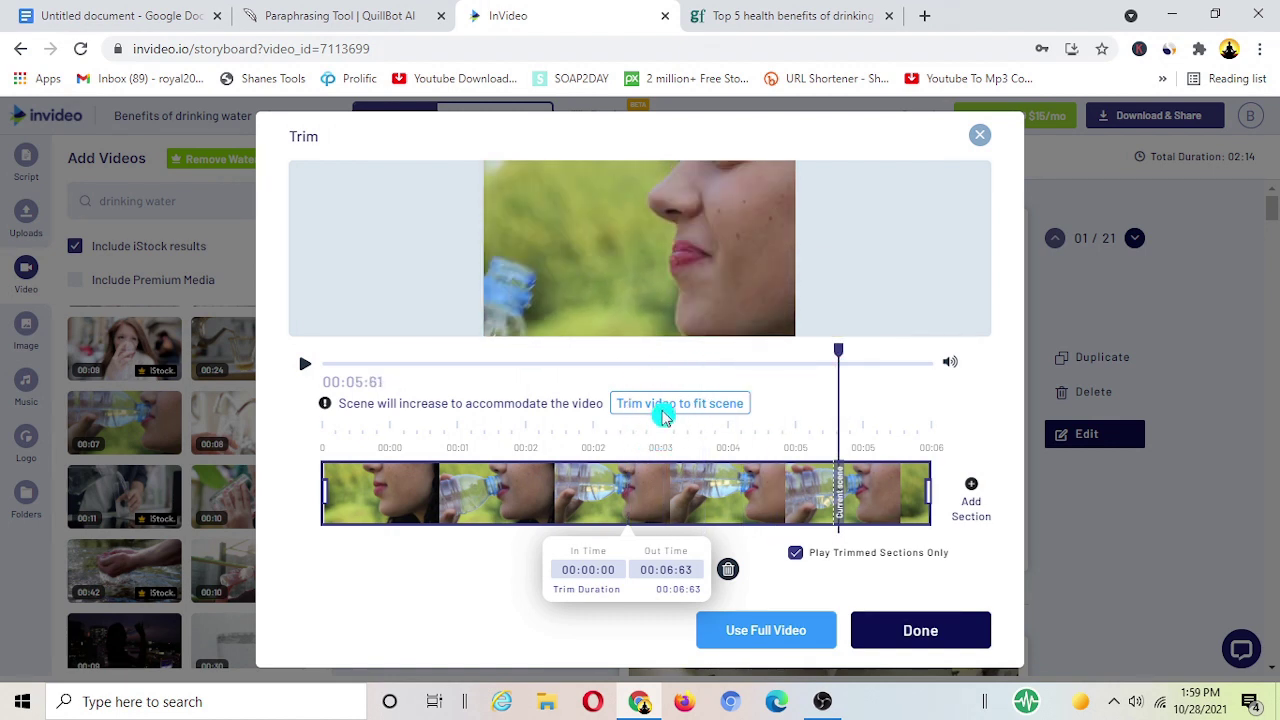
left_click(683, 406)
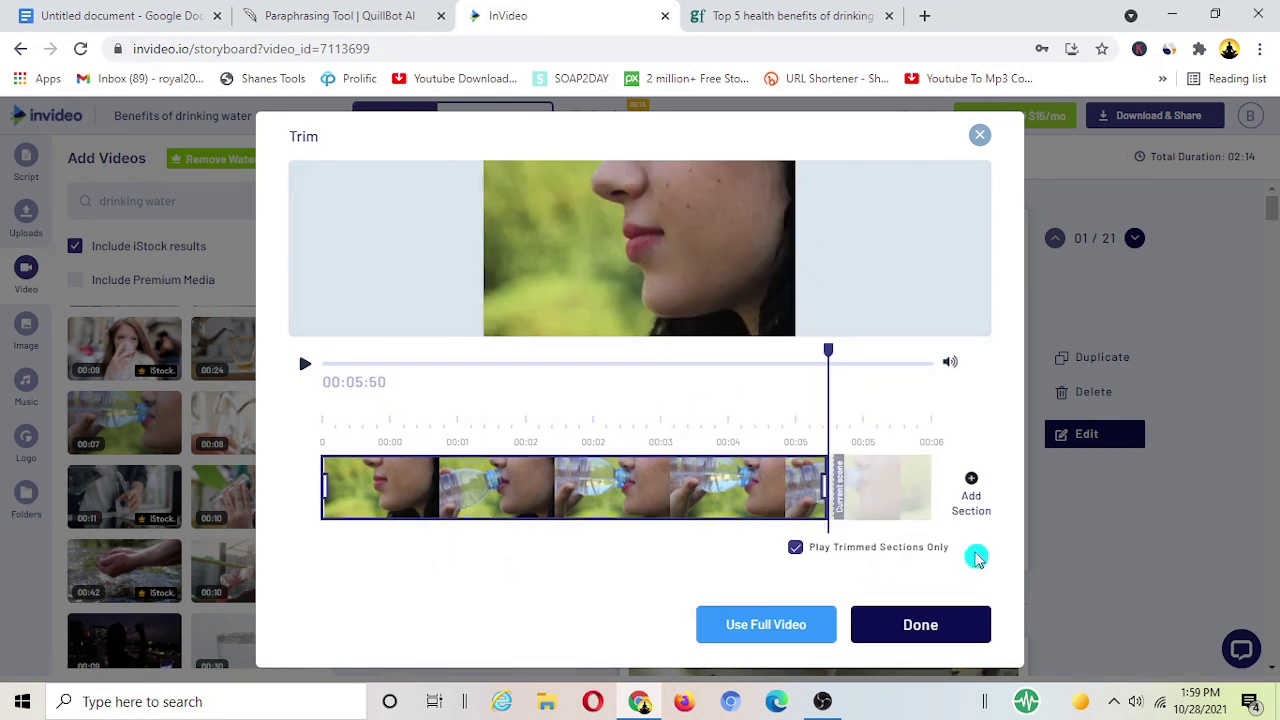
left_click(920, 627)
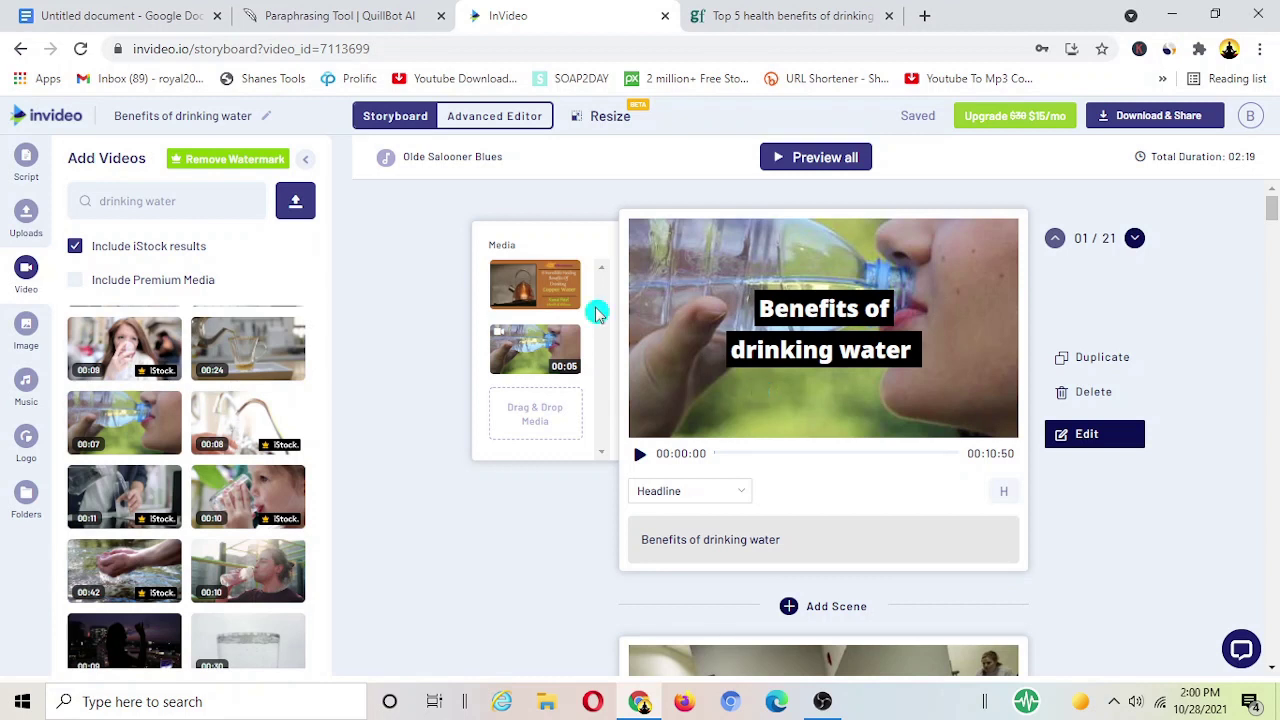
- Delete the kettle image from the headline scene and play back the scene to check it
left_click(567, 283)
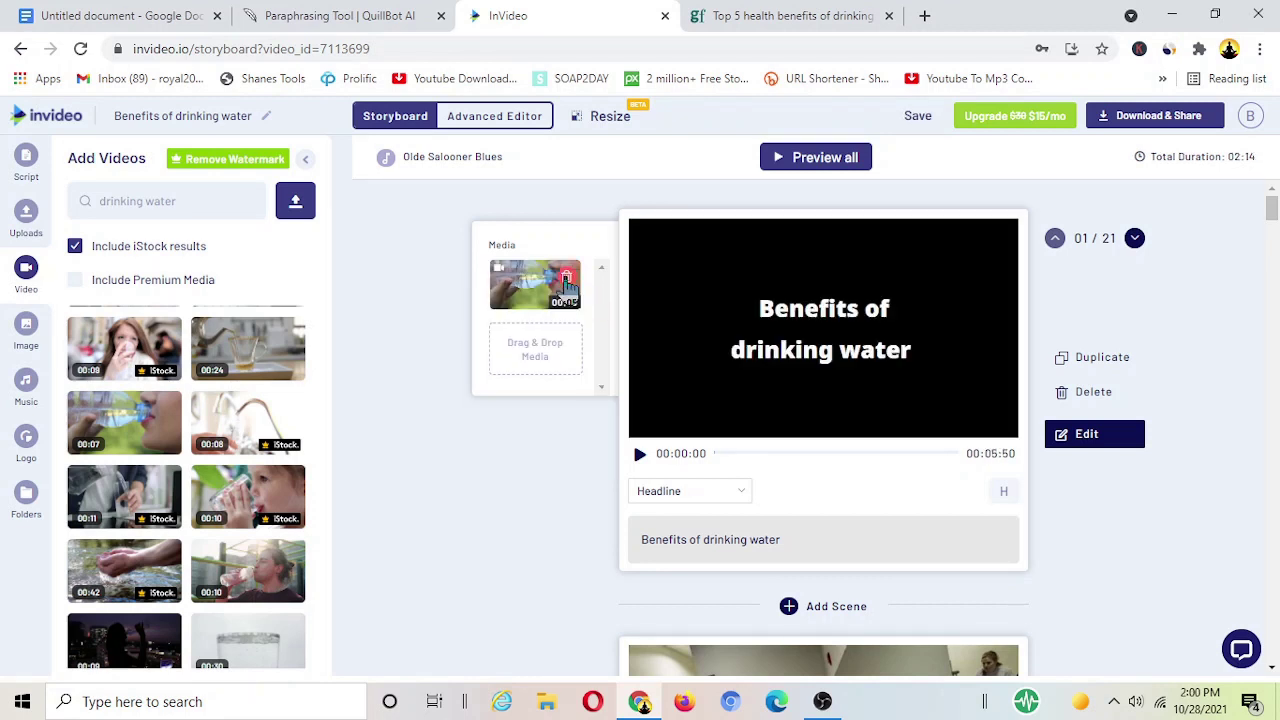
left_click(640, 455)
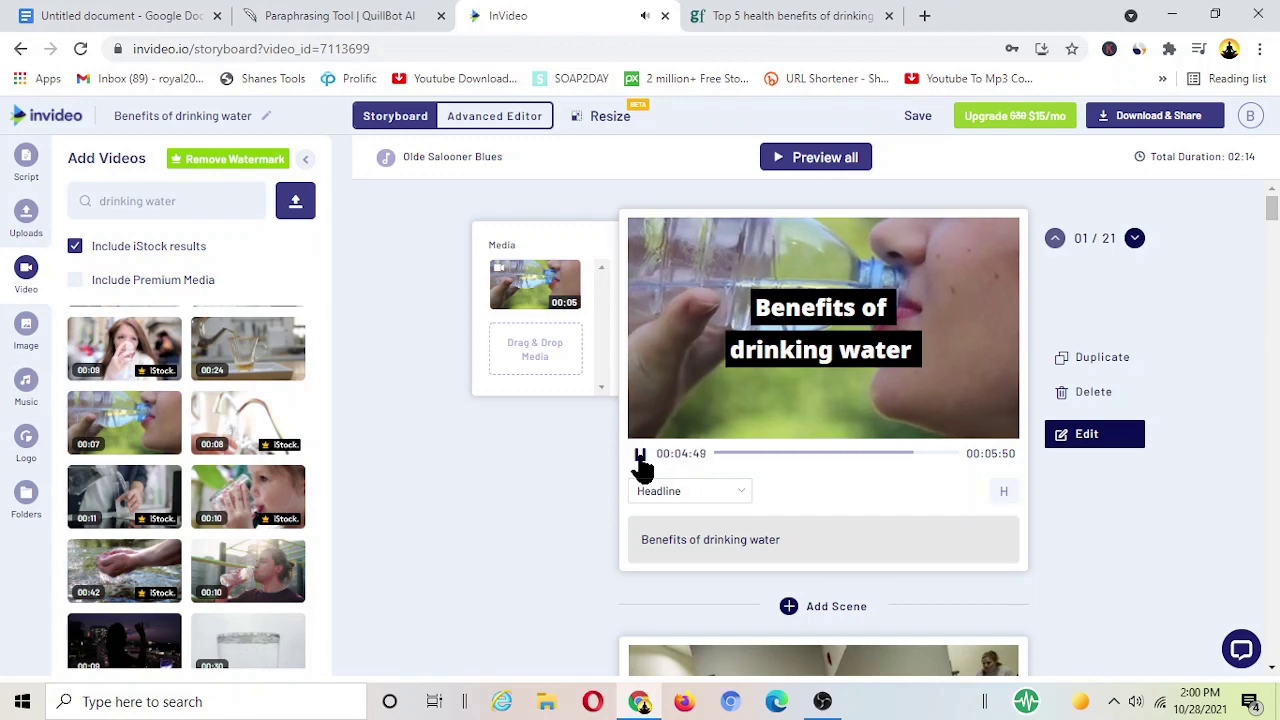
left_click(640, 455)
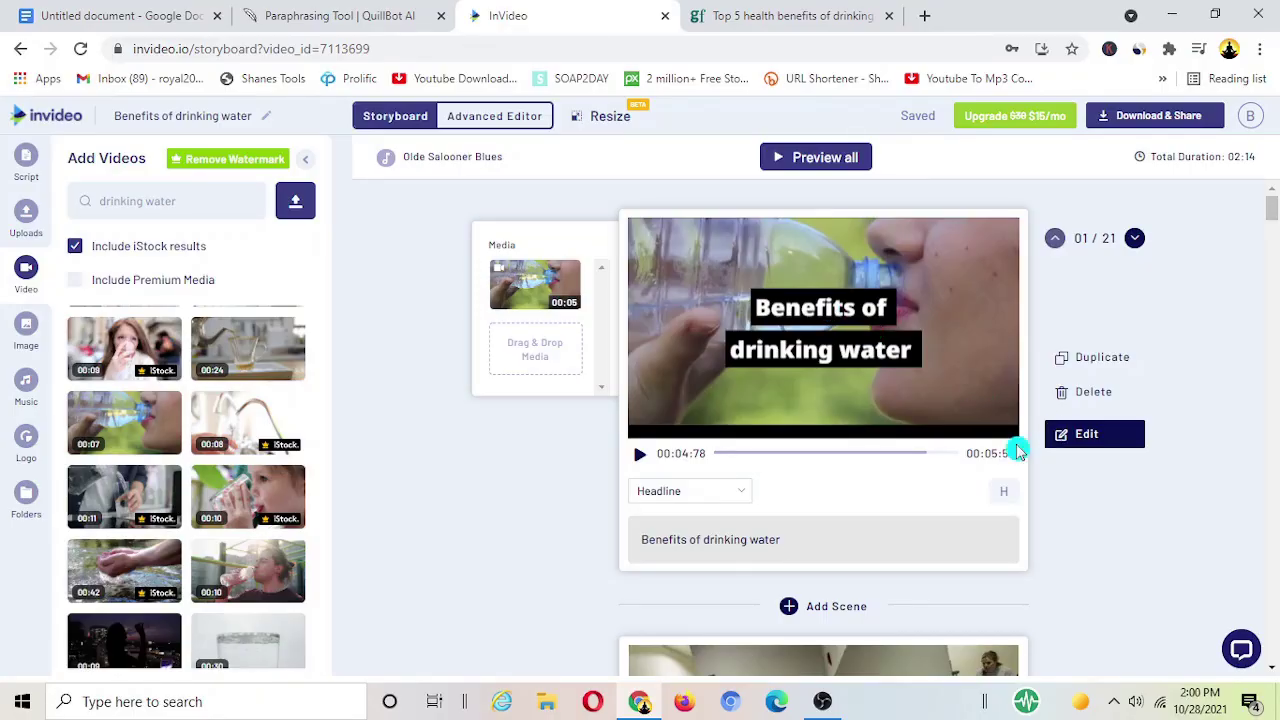
left_click(790, 539)
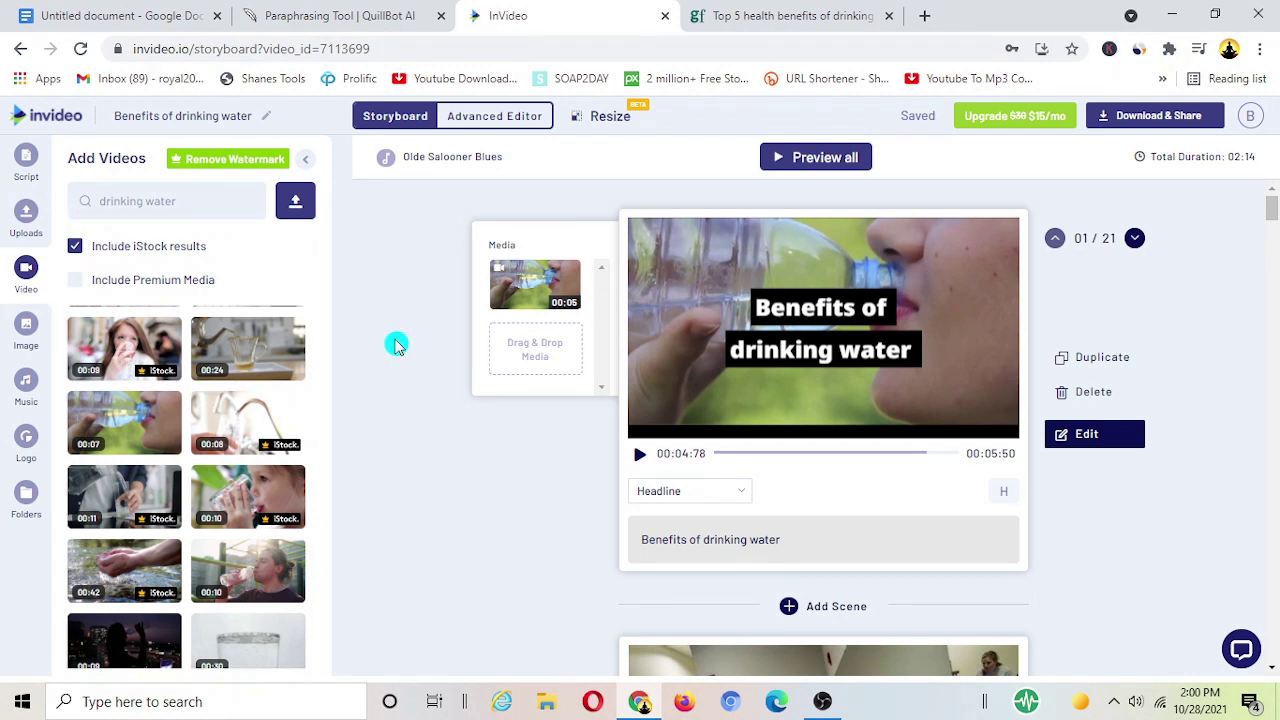
- Open the first scene in the Edit Scene editor with its title and video layers
left_click(26, 222)
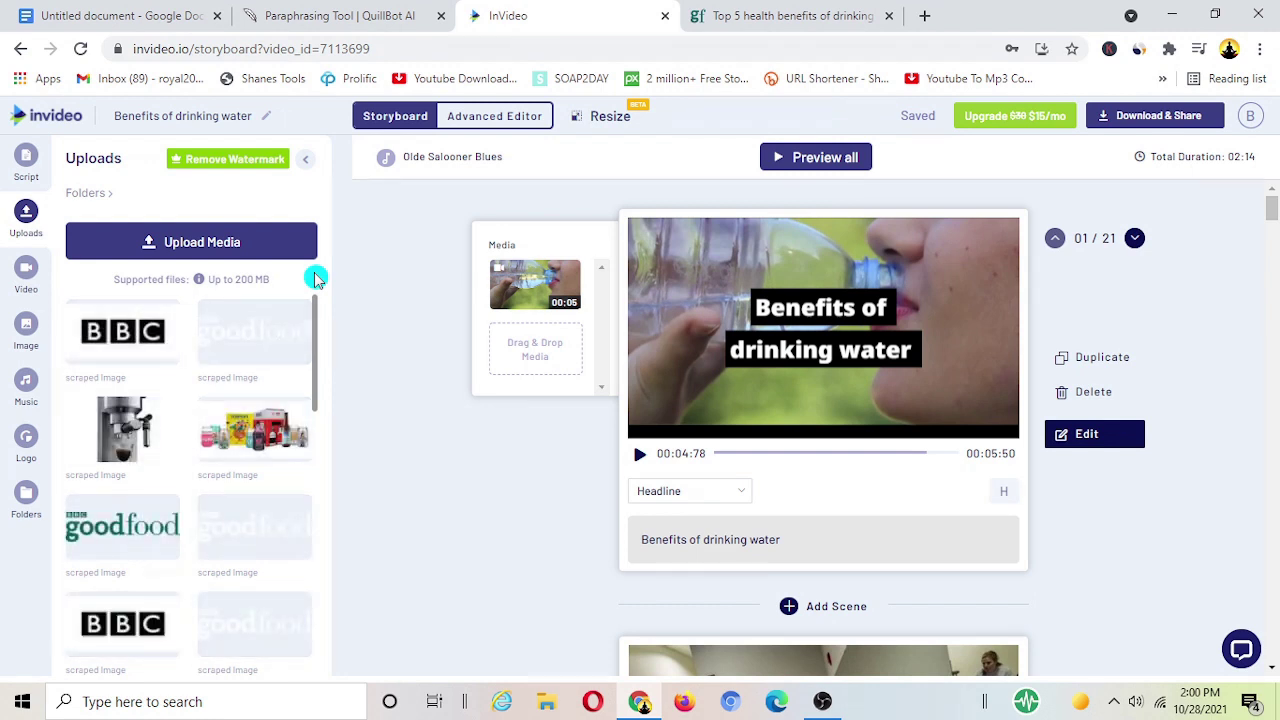
left_click(27, 272)
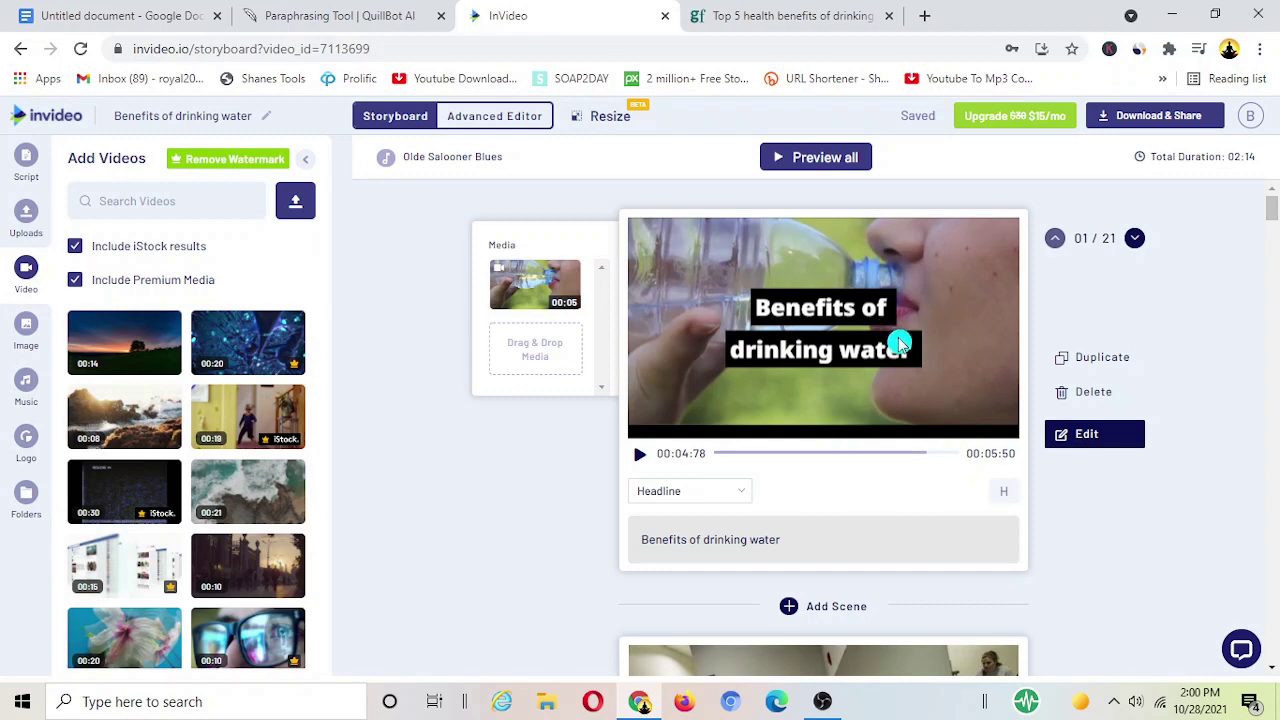
left_click(1098, 438)
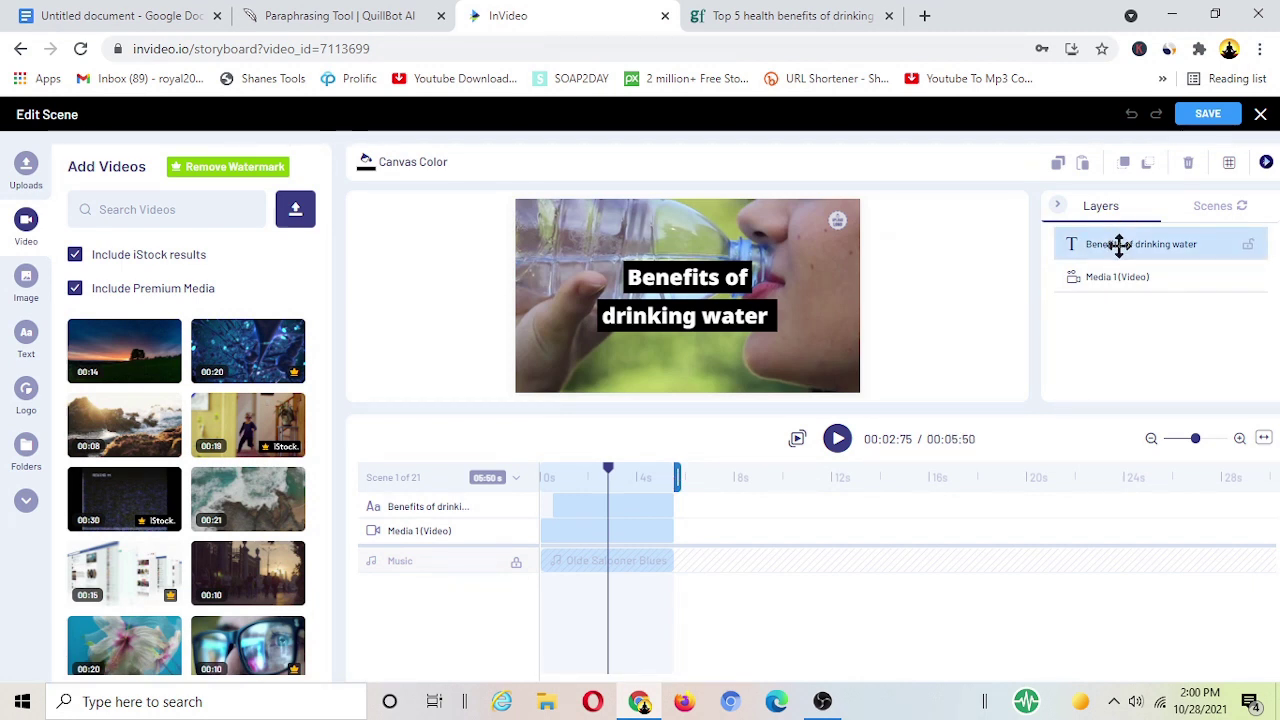
- Drag the 'Benefits of drinking water' title lower over the bottle clip and save the scene
left_click(755, 315)
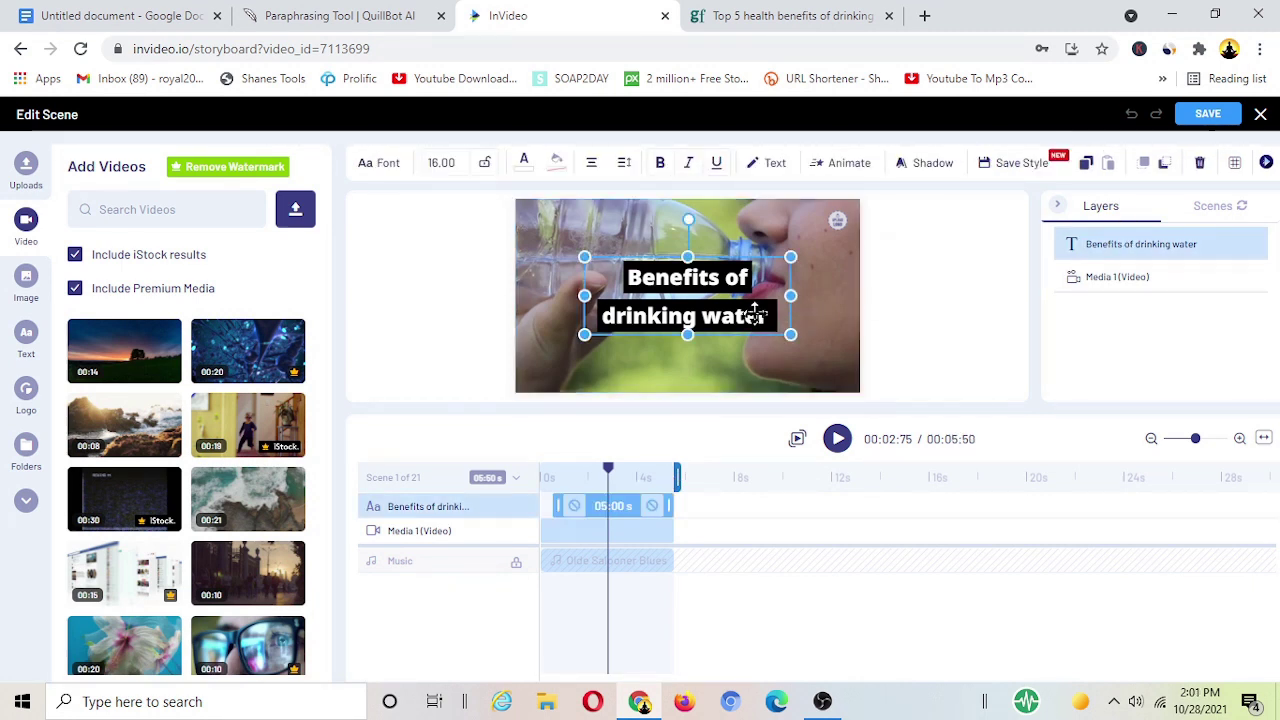
left_click_drag(755, 315, 748, 366)
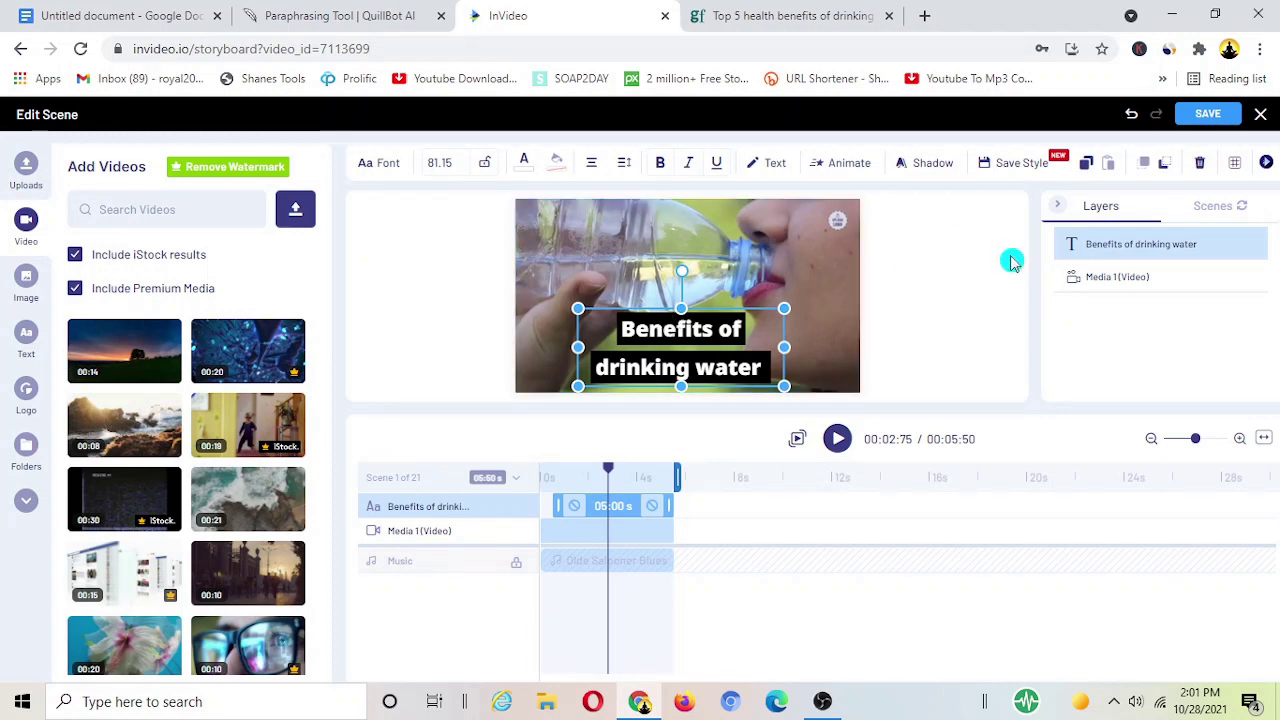
left_click(1210, 118)
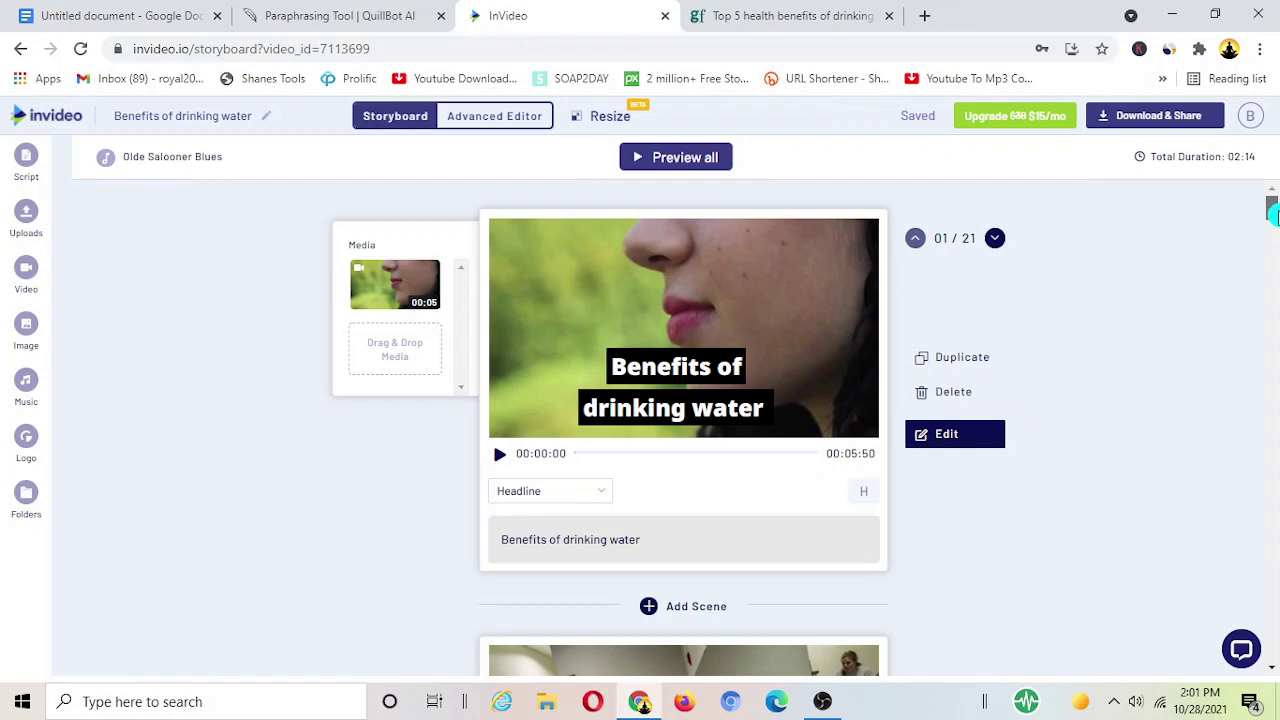
- Add an empty scene below scene 6, then switch to the 10-scene 16:9 project
scroll(1272, 218, "down", 1)
left_click_drag(1272, 218, 1272, 238)
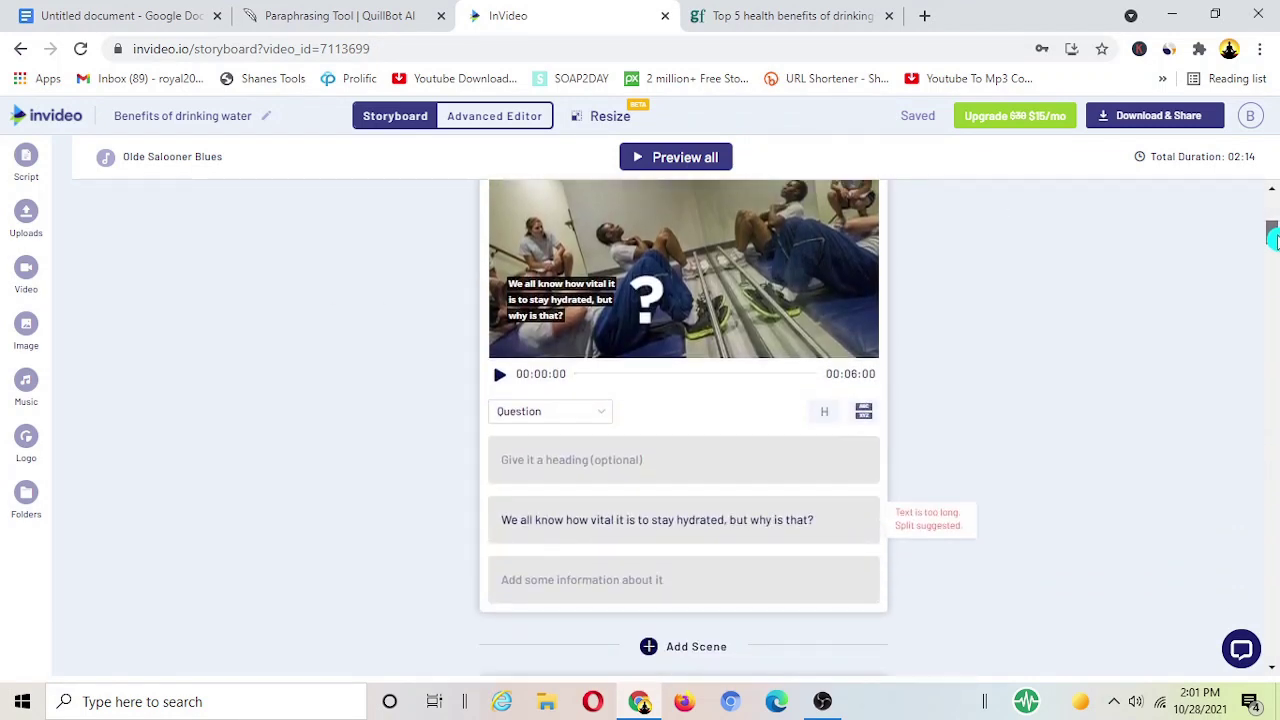
left_click_drag(1272, 238, 1272, 333)
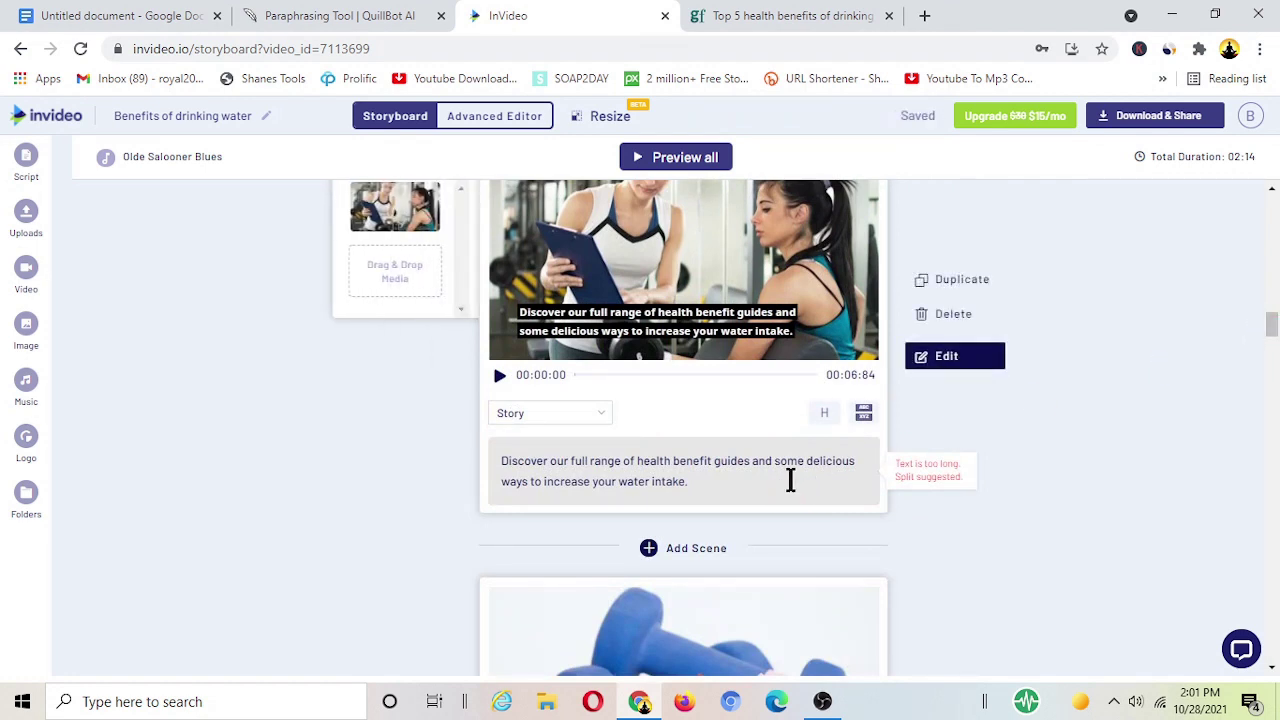
left_click(683, 409)
left_click(650, 560)
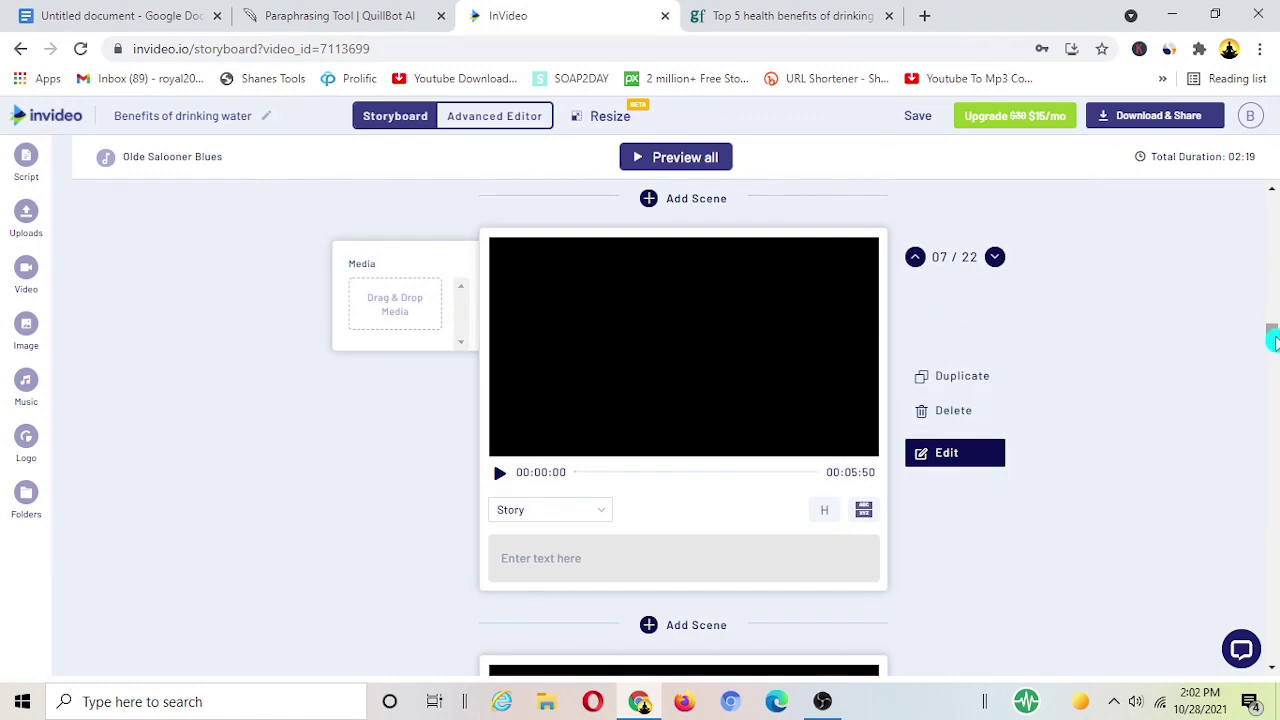
left_click_drag(1272, 340, 1270, 257)
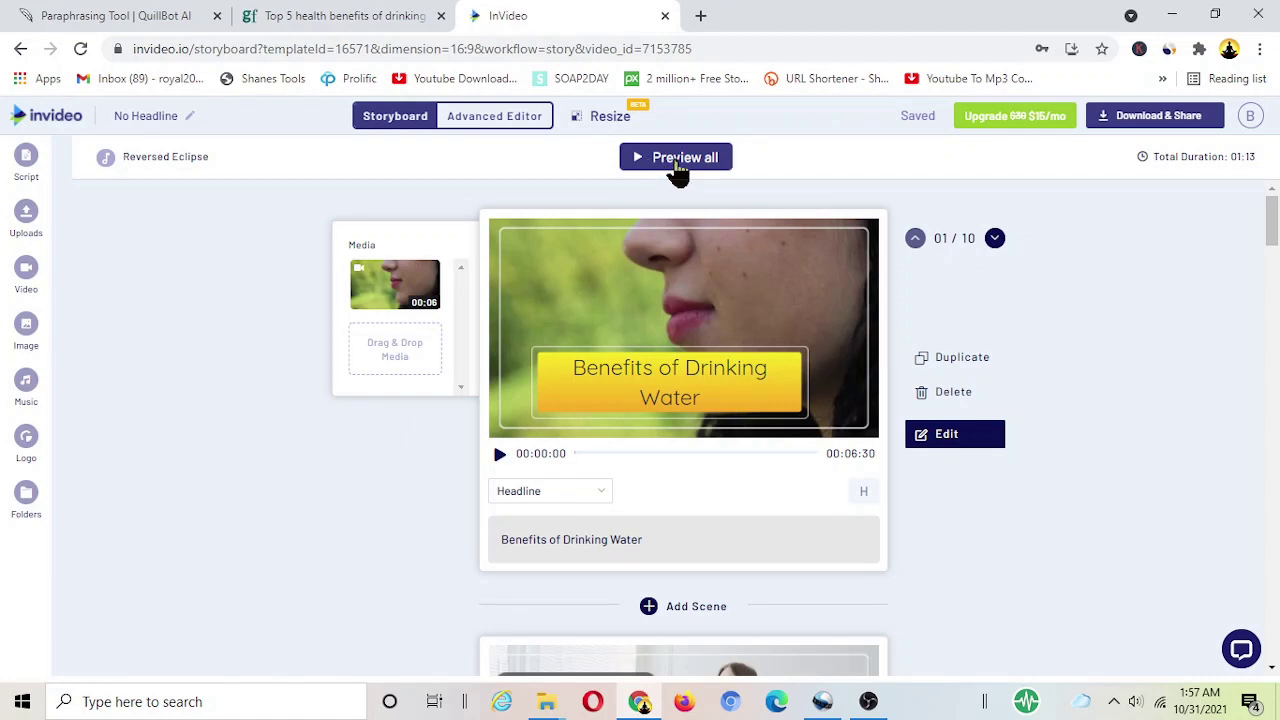
- Watch the Preview all playback of the 01:13 video, then close the preview
left_click(667, 170)
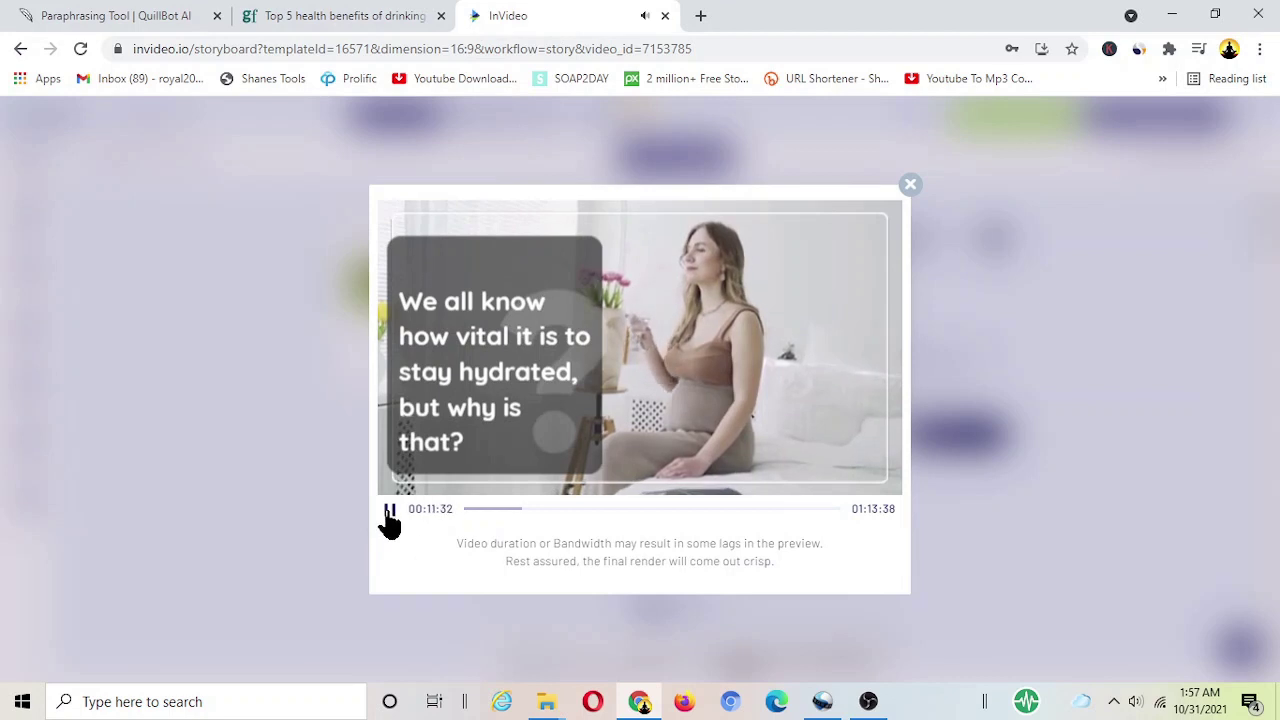
left_click(873, 170)
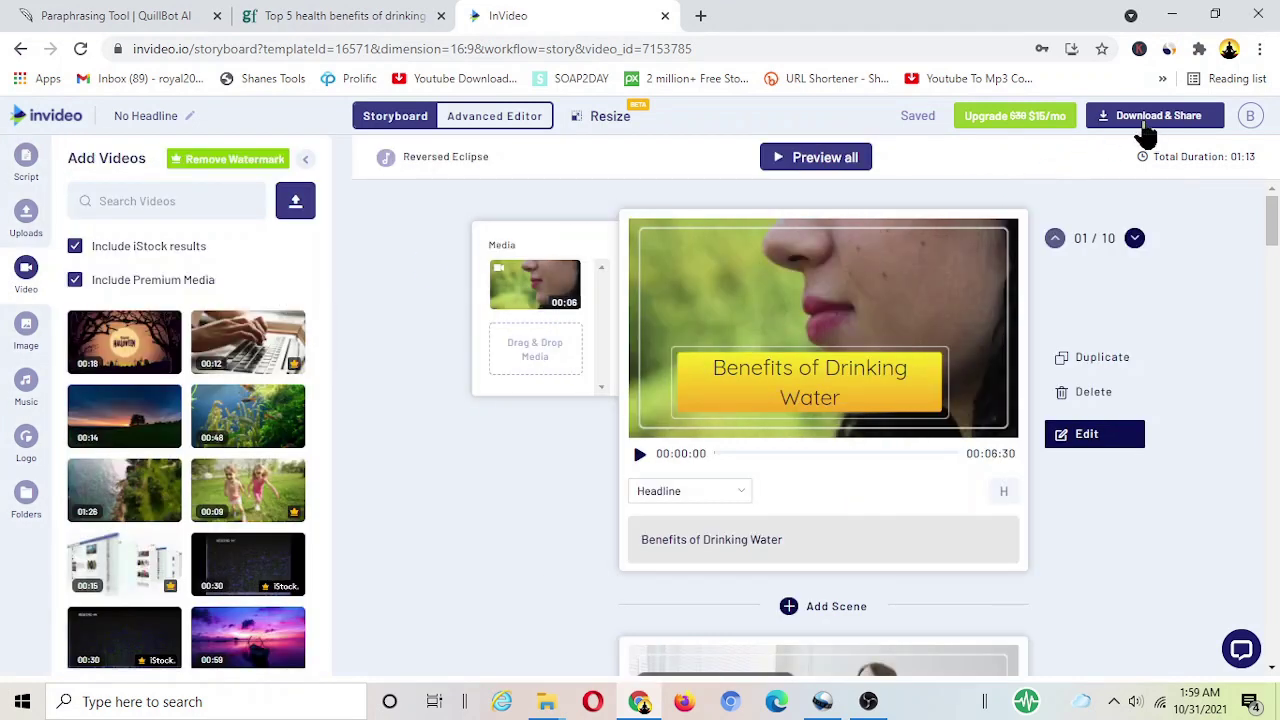
- Check the Download & Share resolution options, keep 720p, and bring the Export panel back up
left_click(1146, 130)
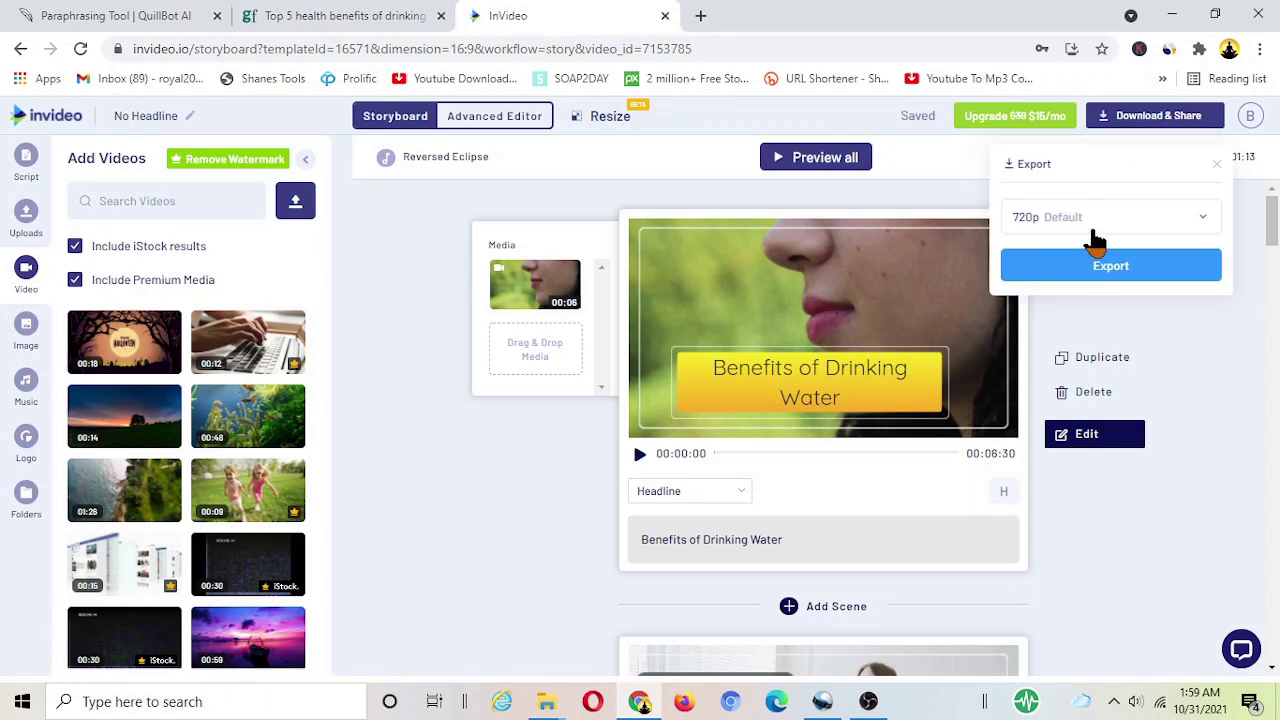
left_click(1118, 230)
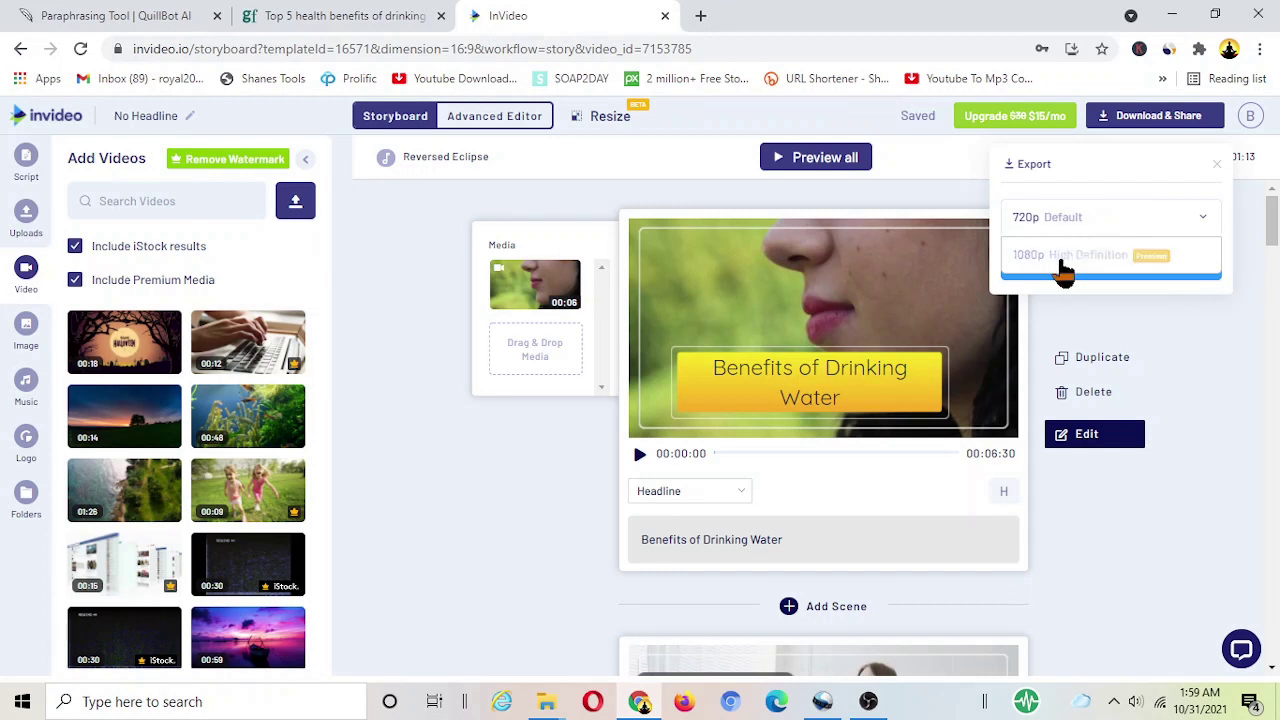
left_click(1084, 300)
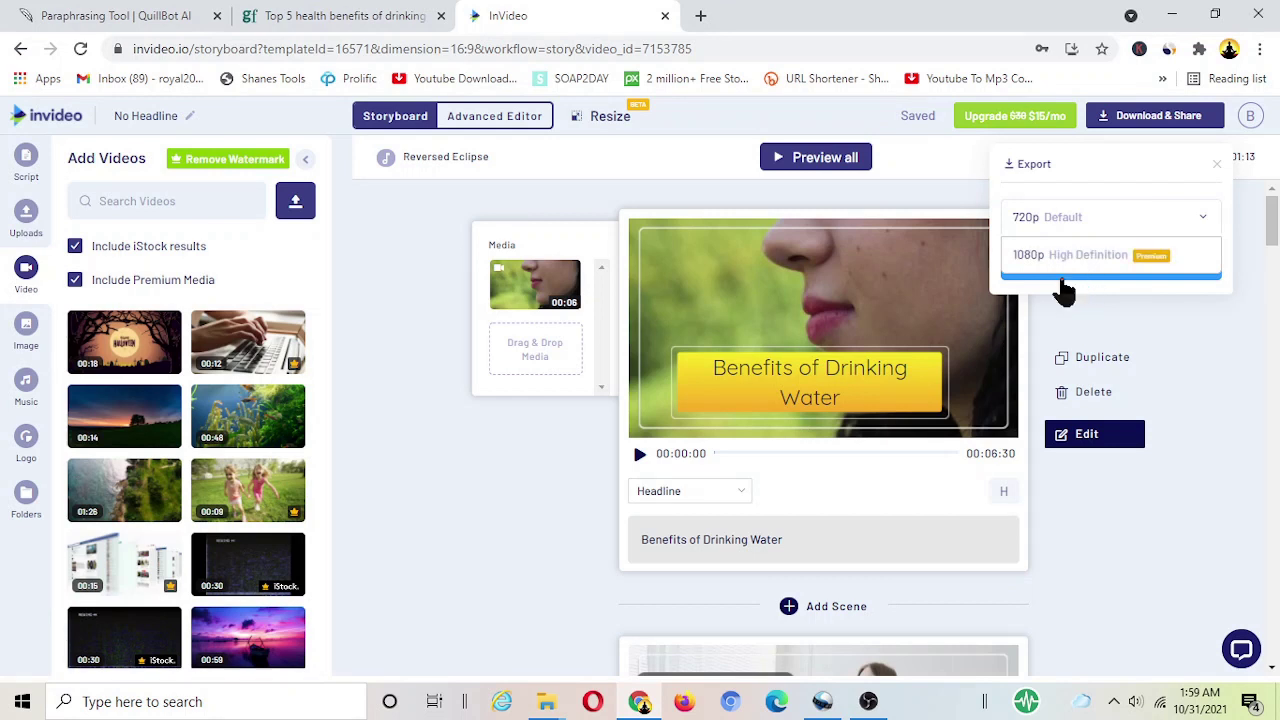
left_click(1069, 287)
left_click(285, 298)
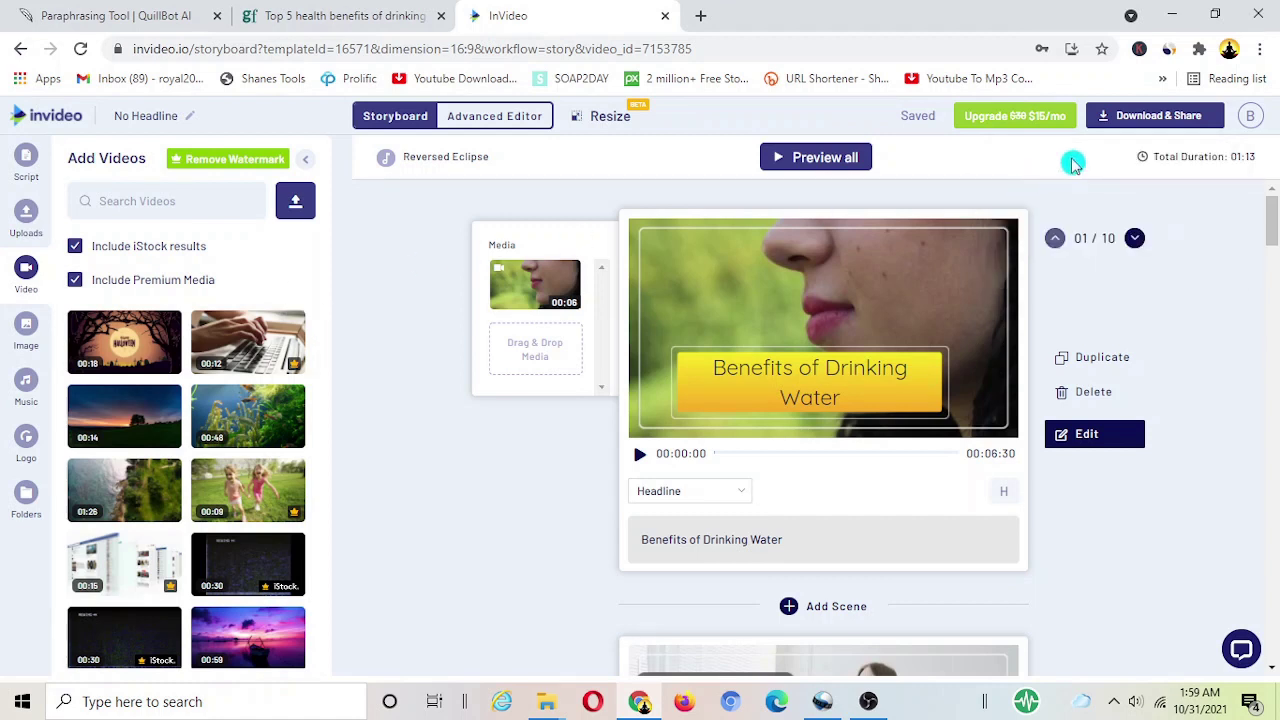
left_click(1146, 124)
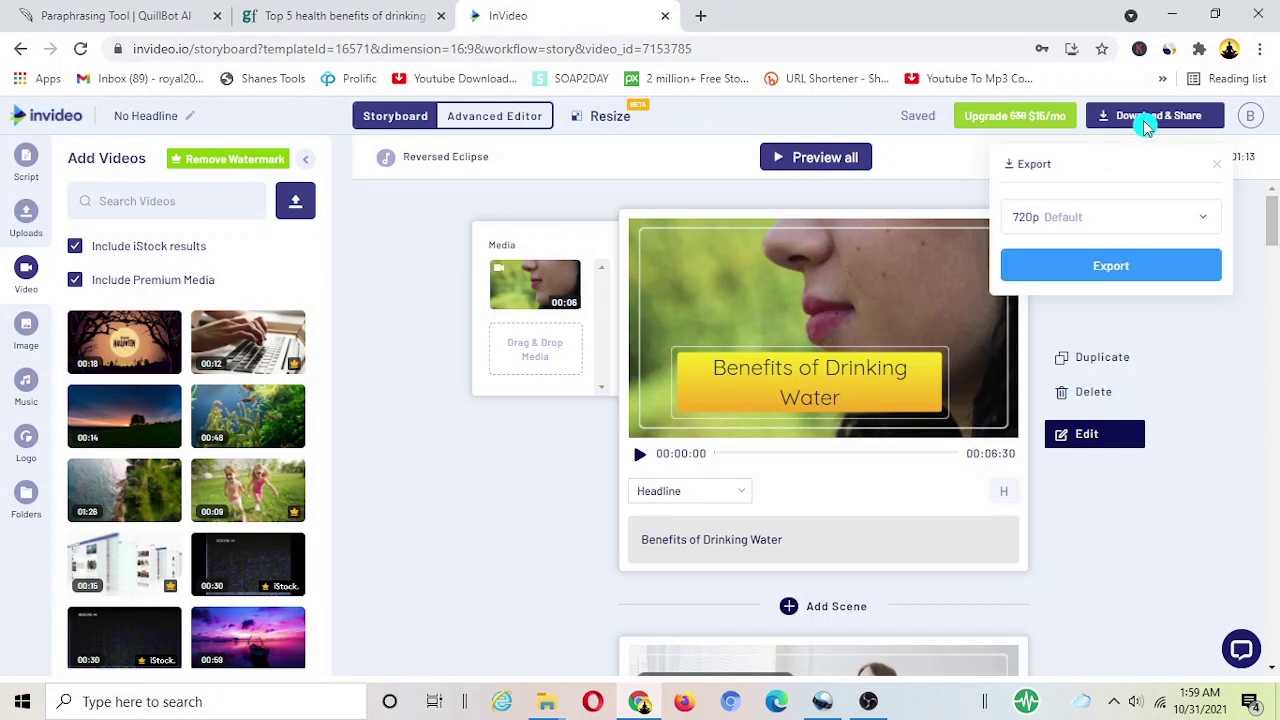